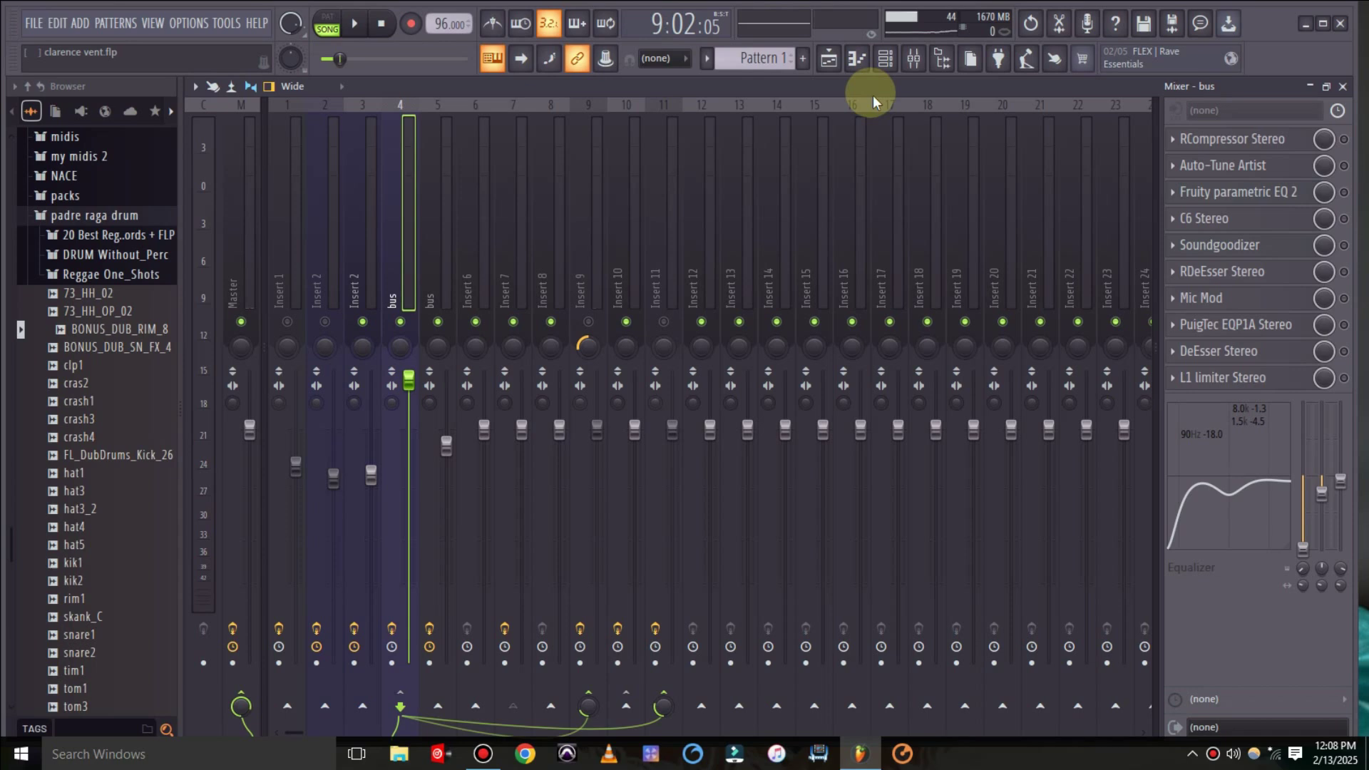
Turn on the Mic Mod effect in slot 7 of the bus effect chain.
click(1344, 299)
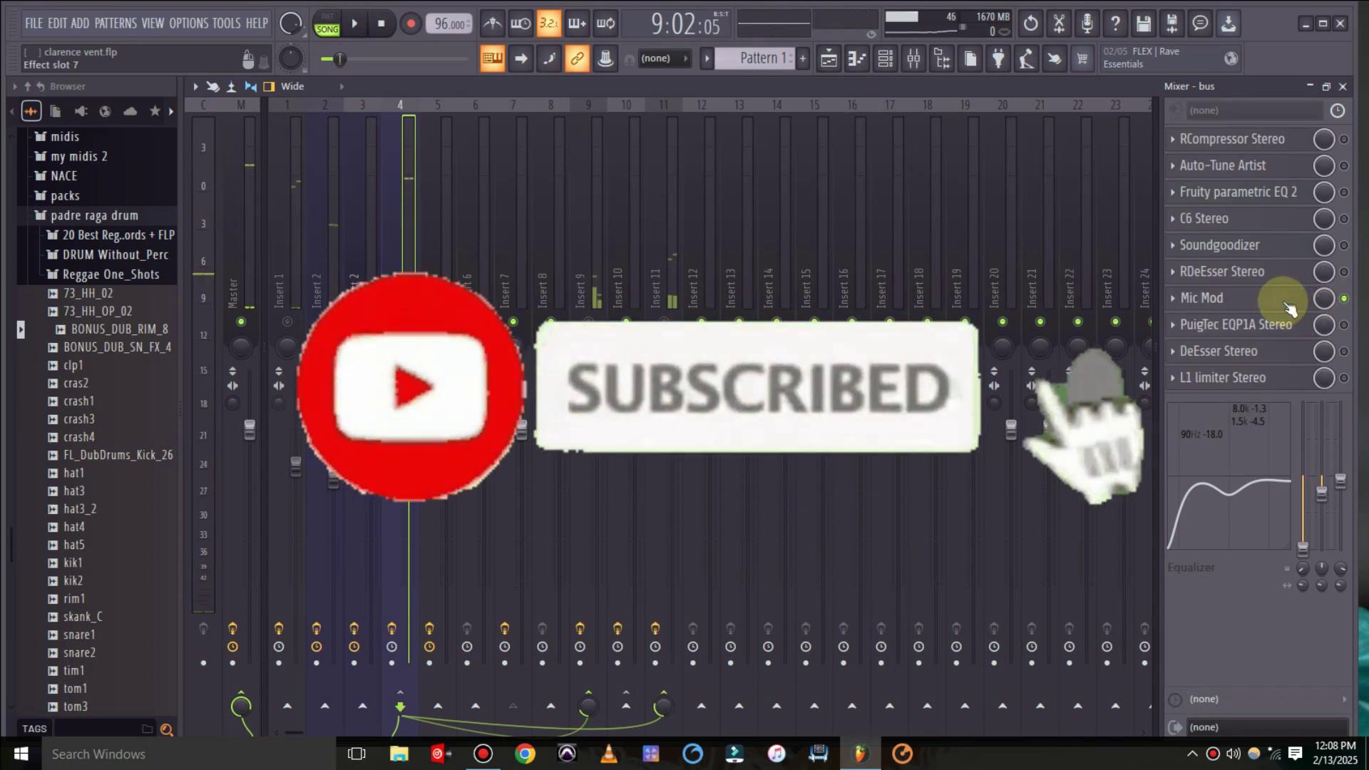
Open the Mic Mod editor, center it over the mixer, and play the song.
click(1283, 302)
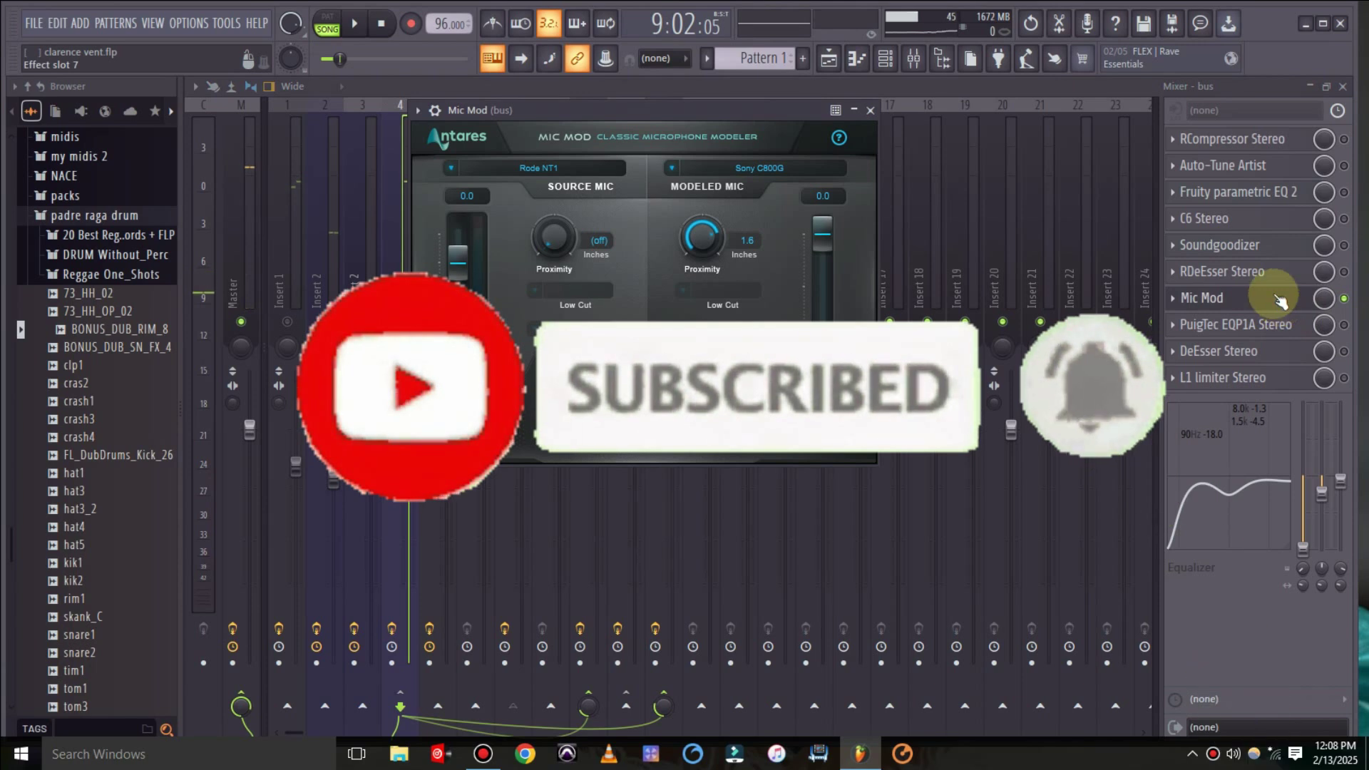
drag(623, 104, 739, 226)
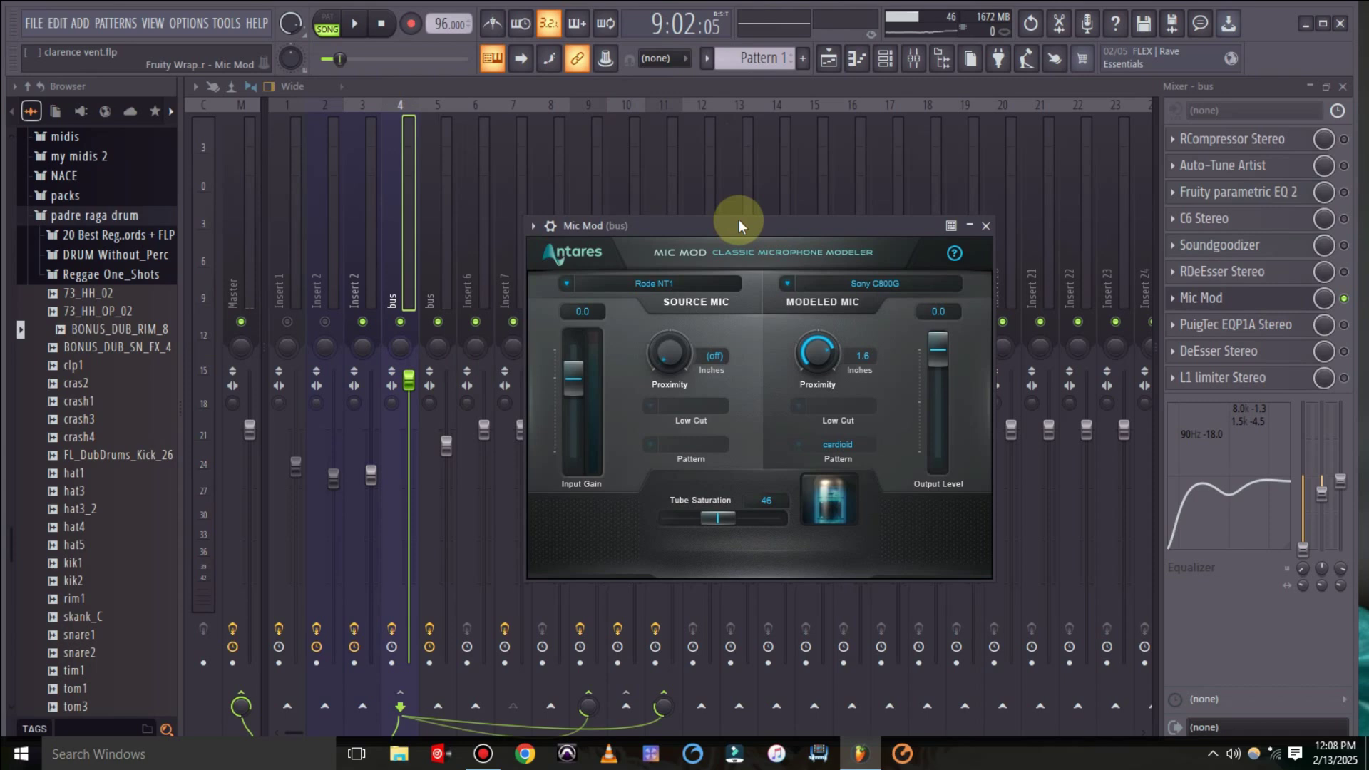
key(space)
key(space)
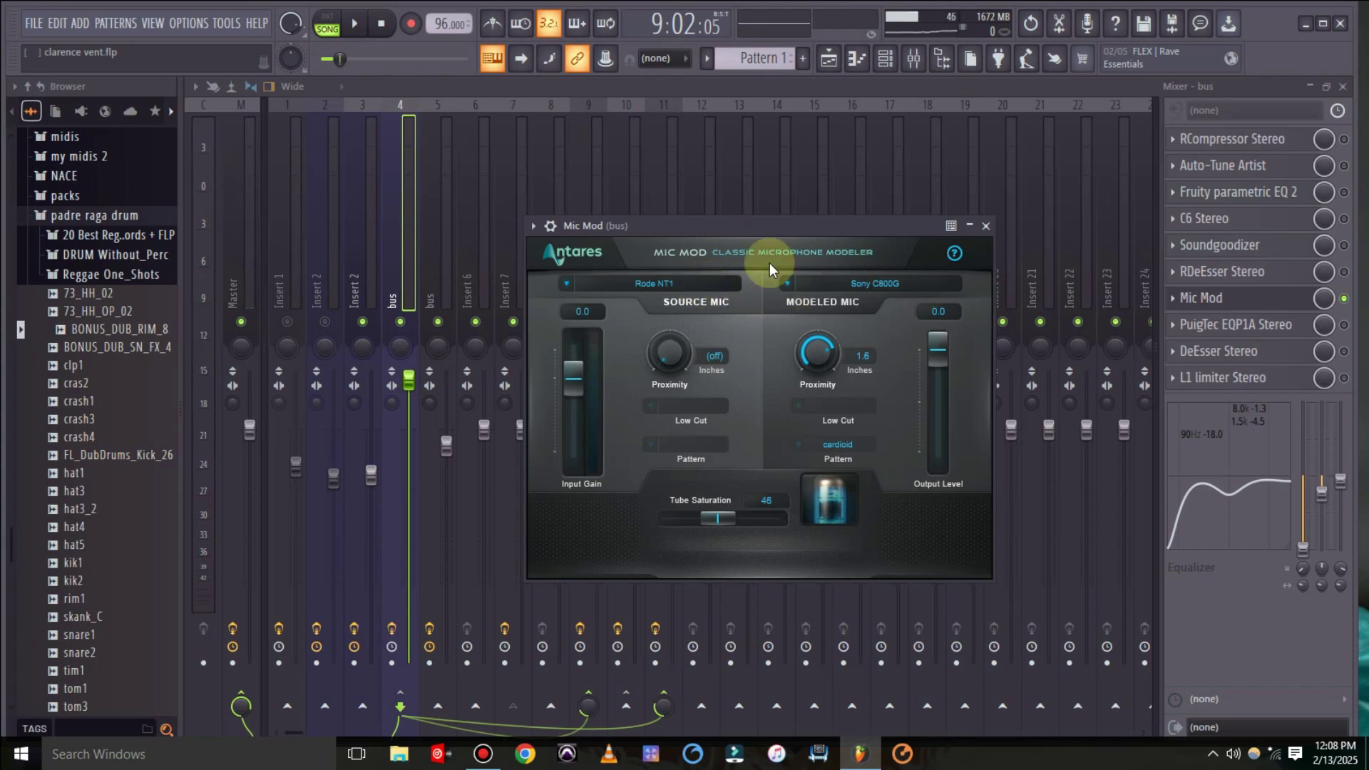
Browse the source mic list, keeping Rode NT1 modeled as Sony C800G.
click(708, 282)
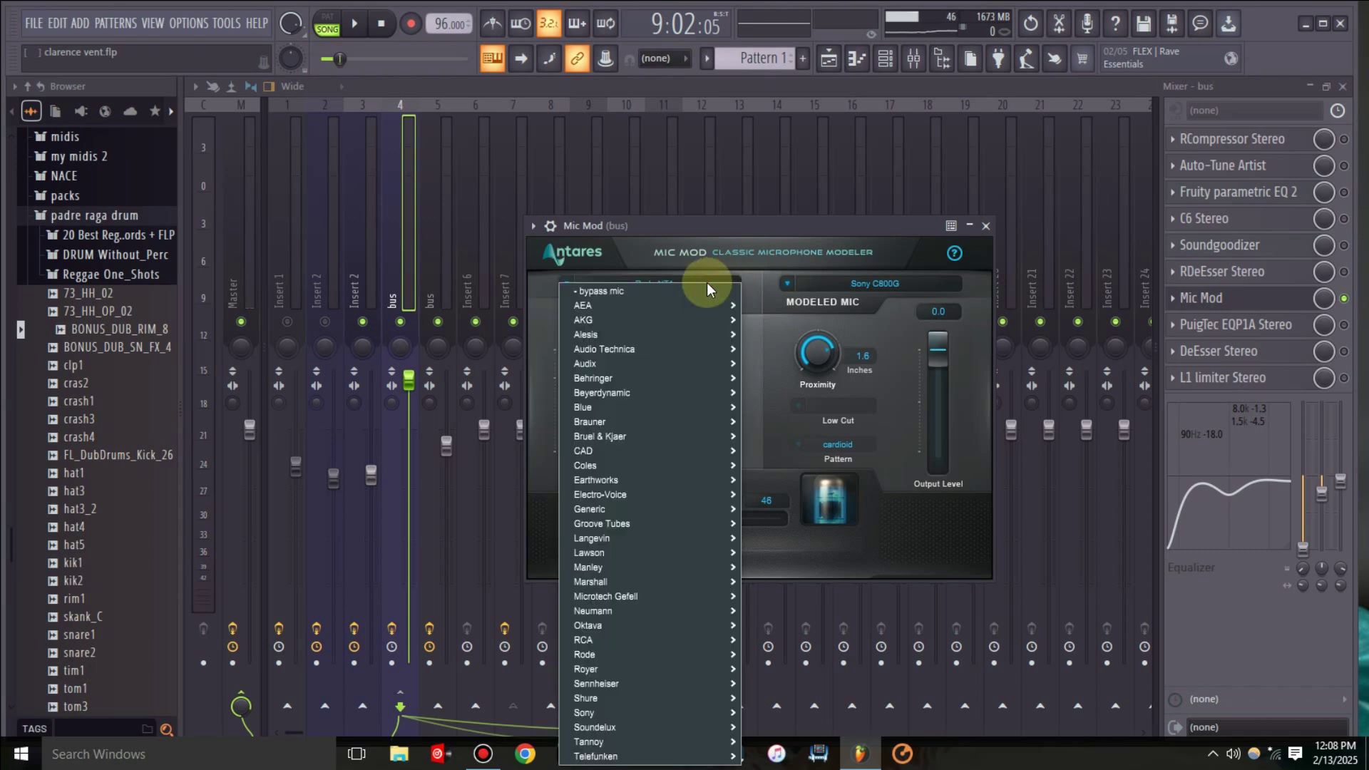
click(681, 258)
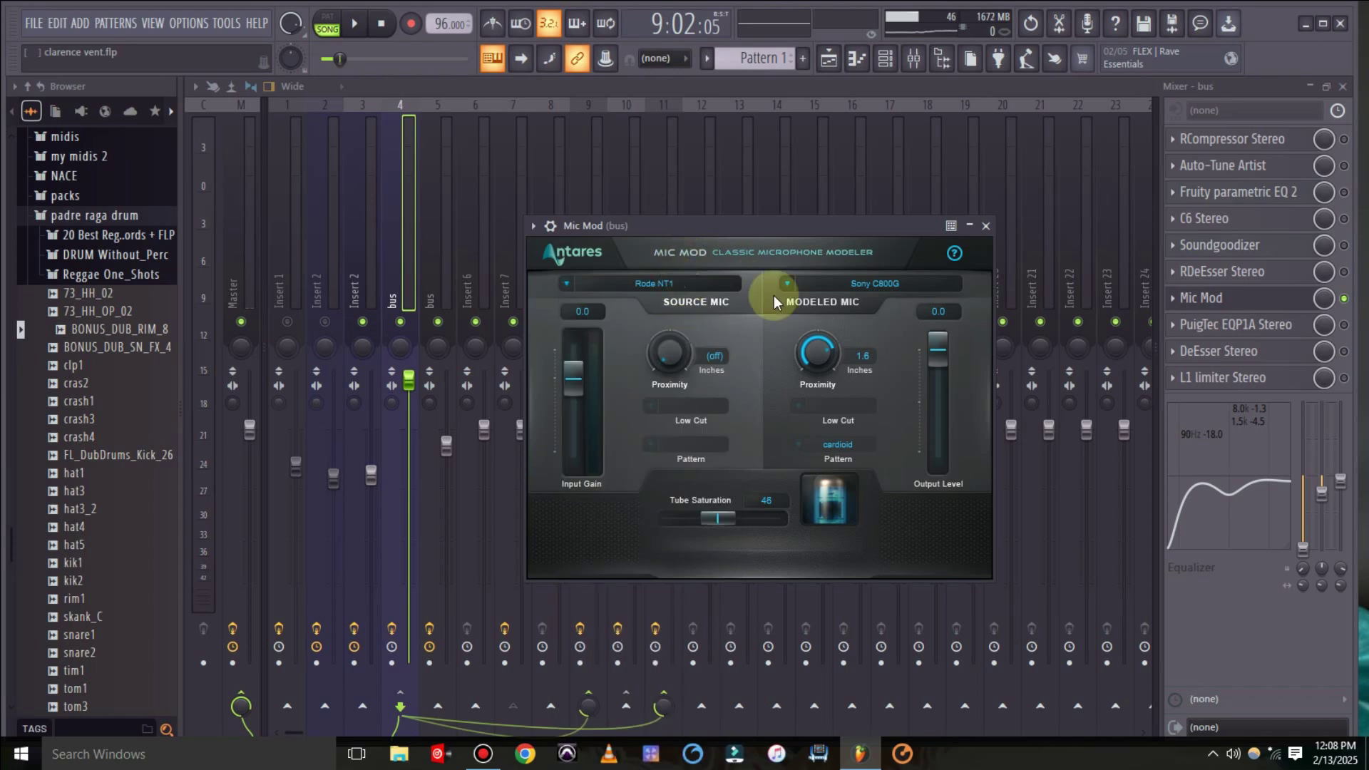
click(699, 285)
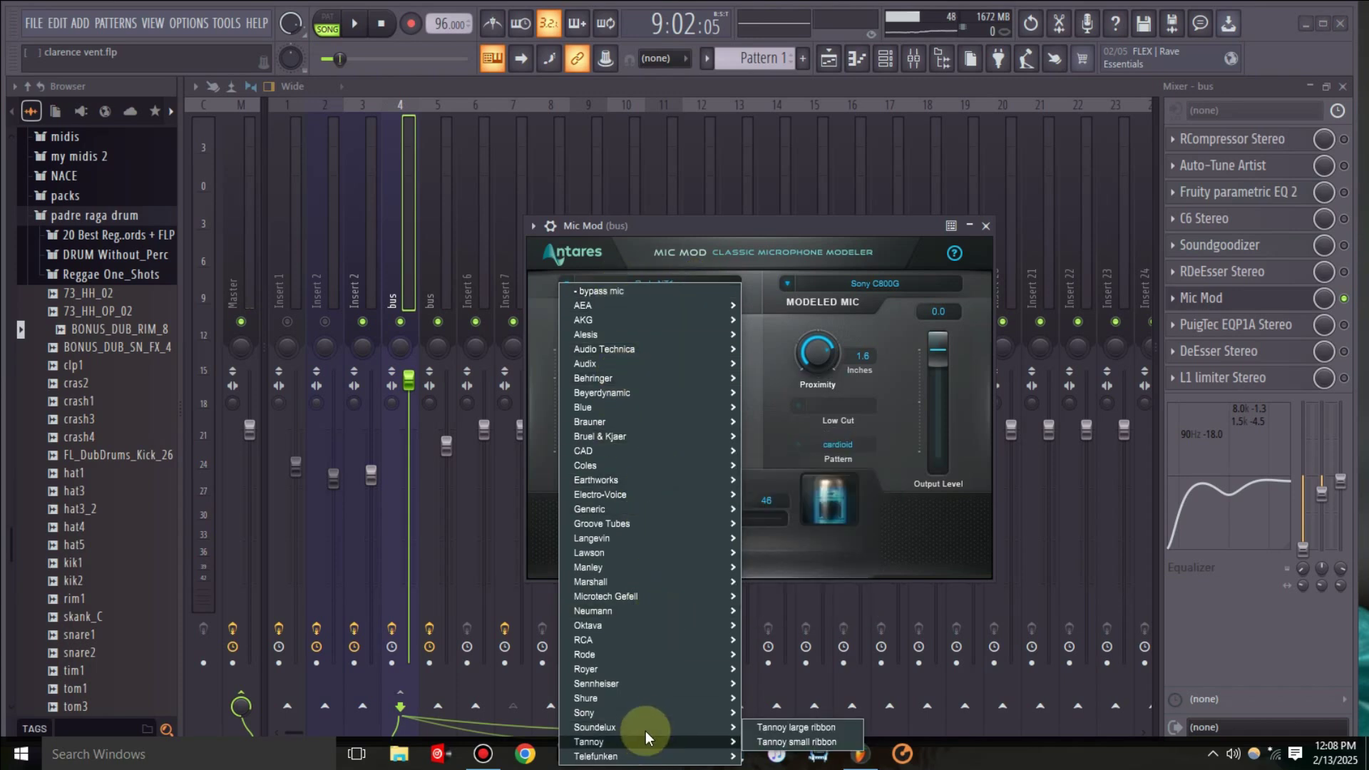
mouse_move(641, 321)
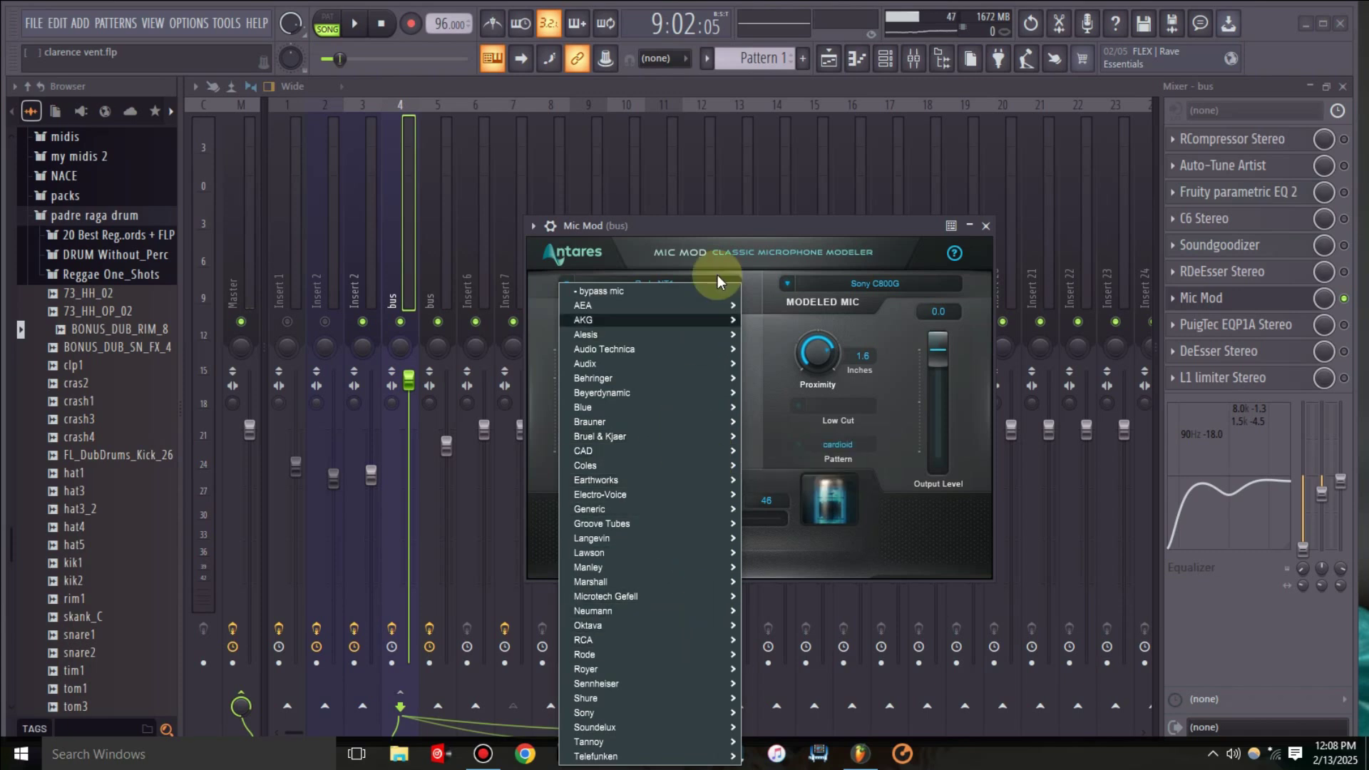
click(770, 232)
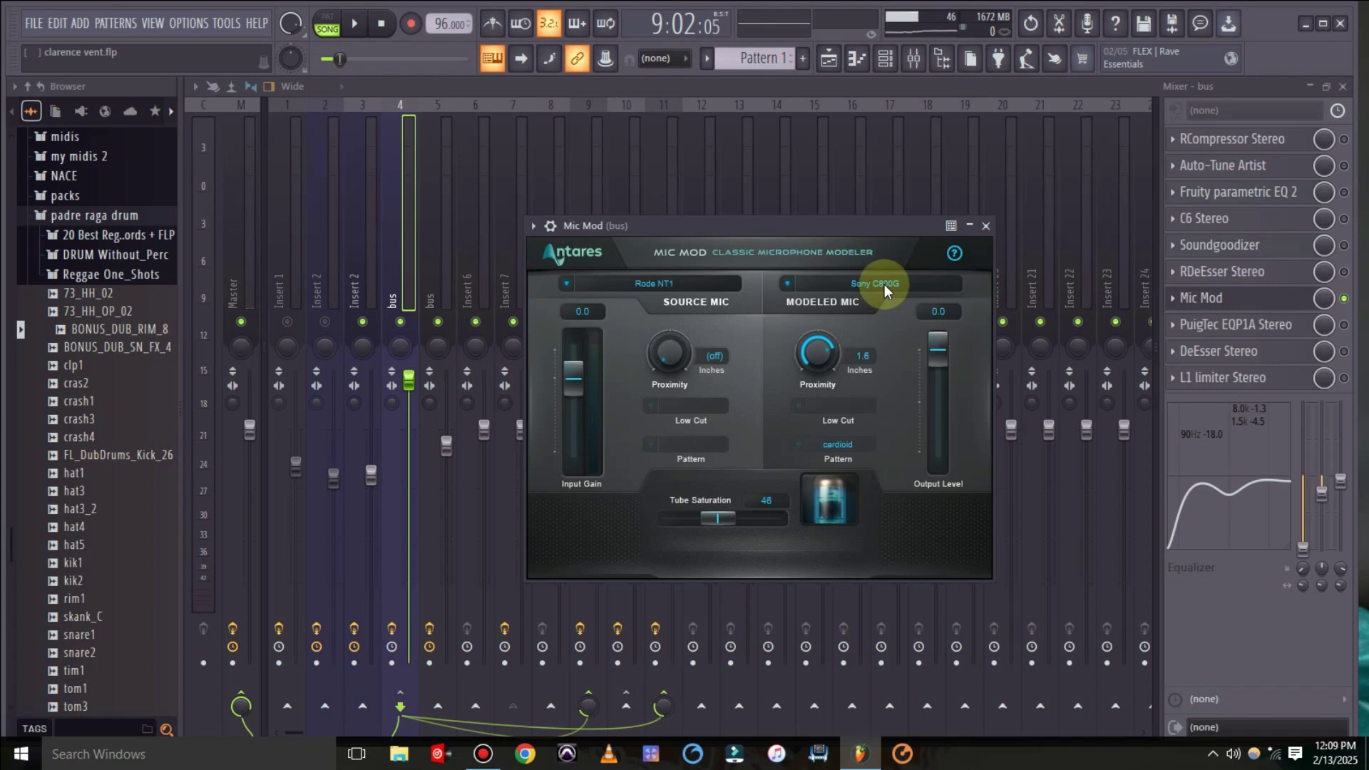
click(884, 286)
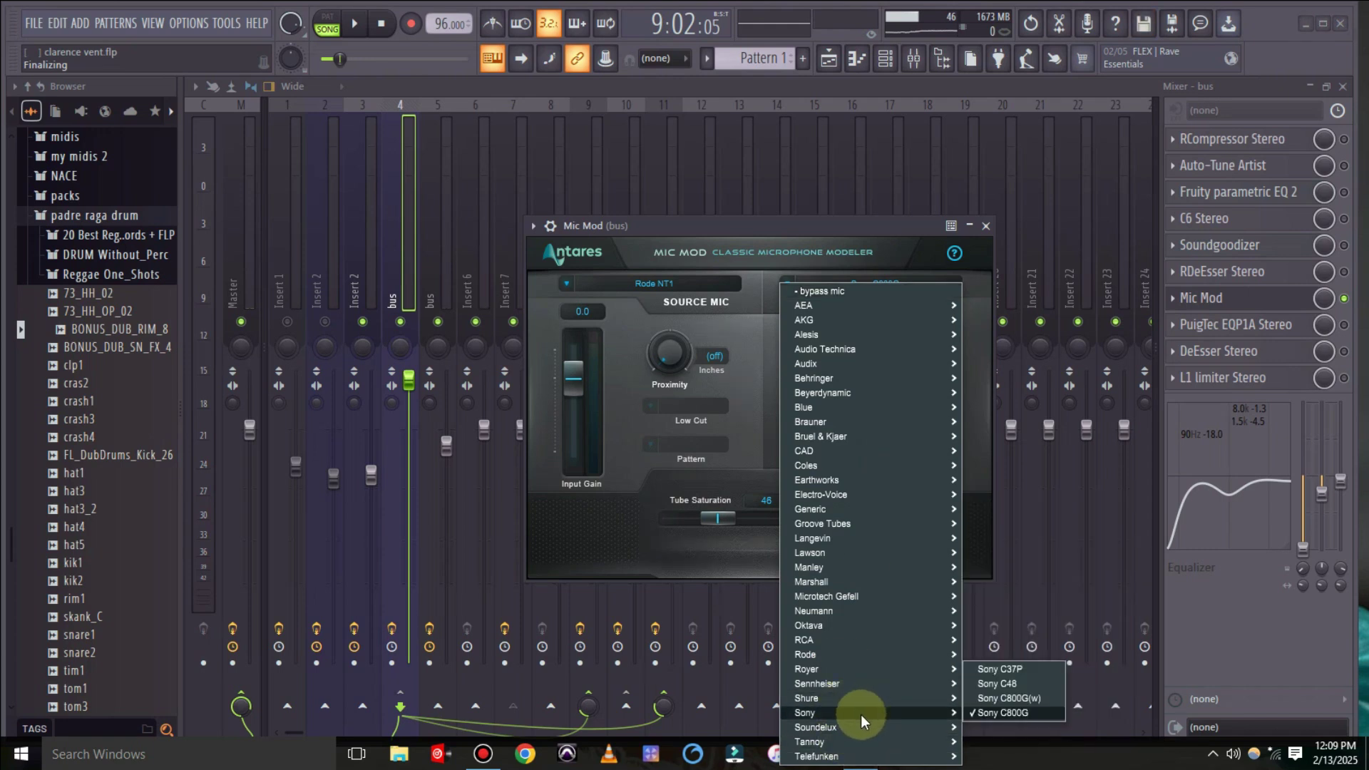
mouse_move(805, 712)
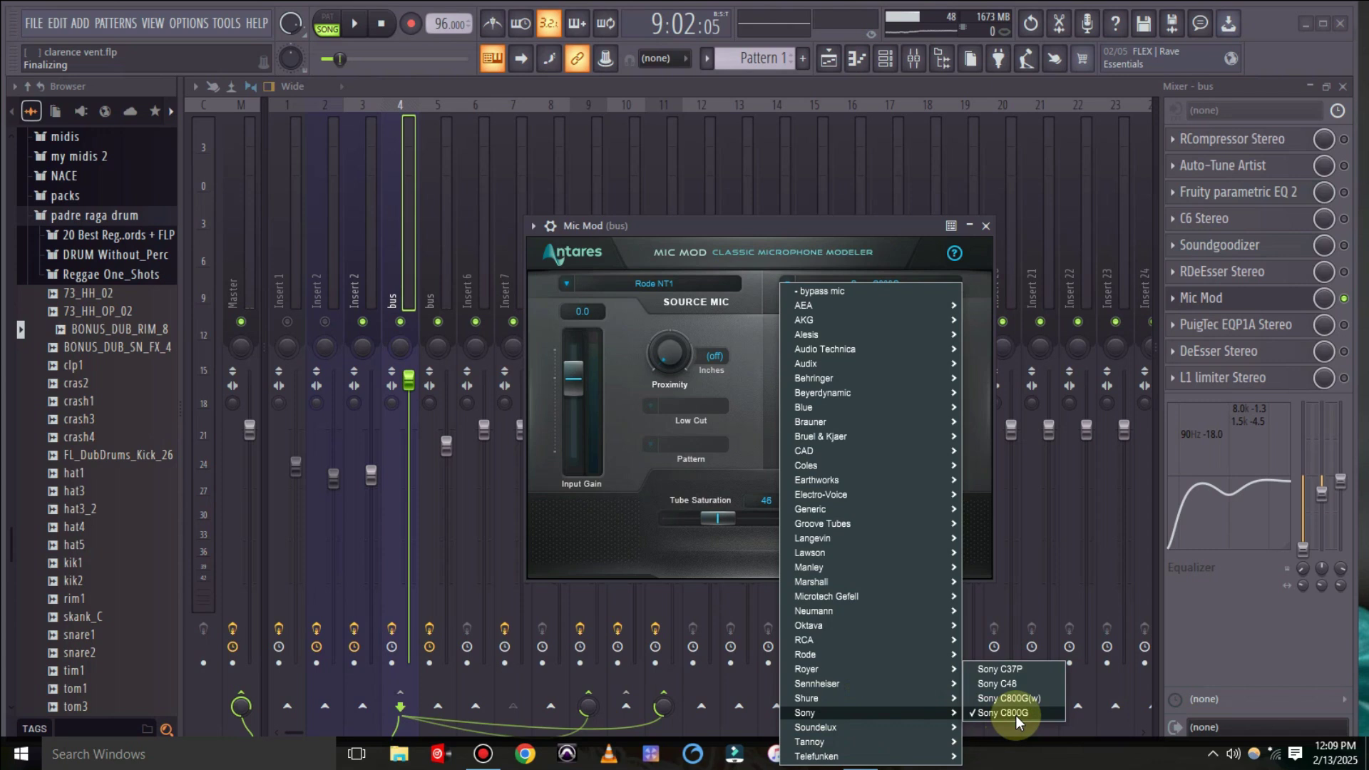
click(1007, 713)
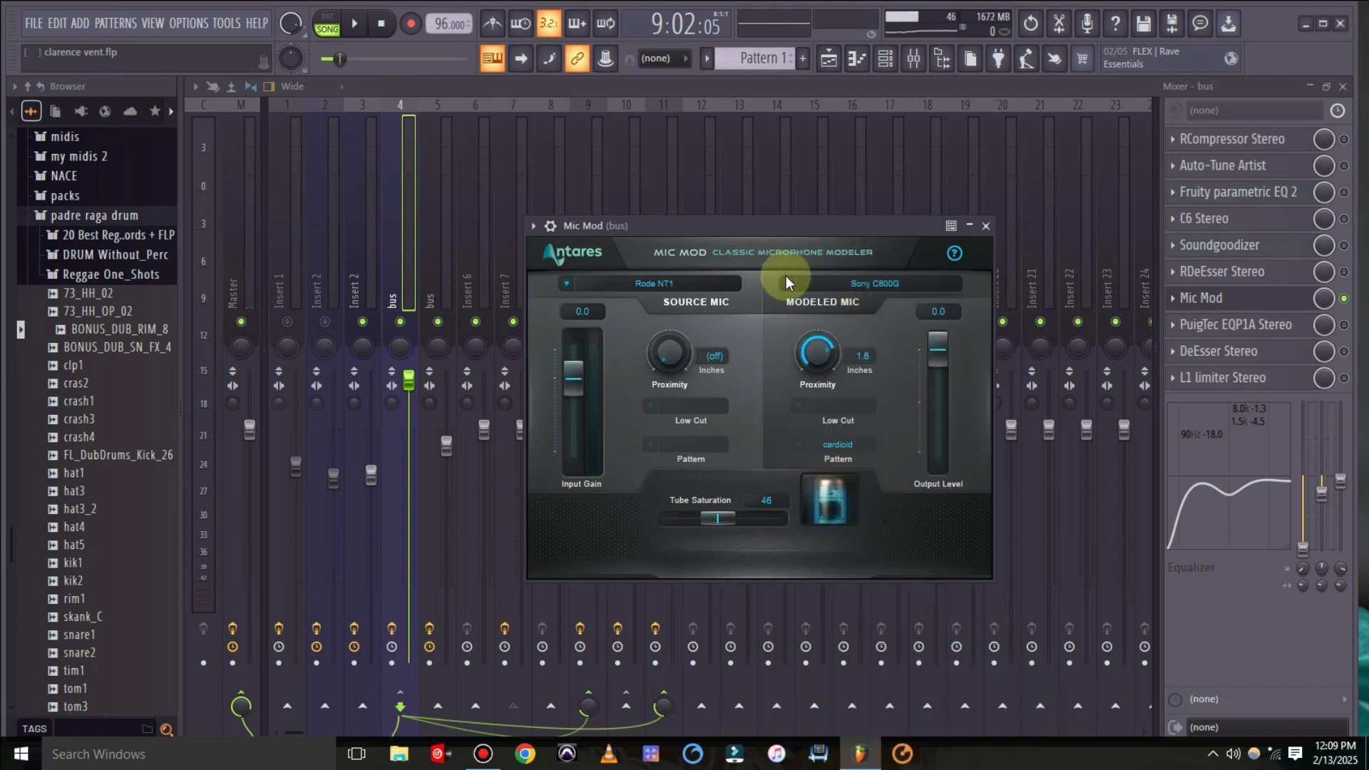
key(space)
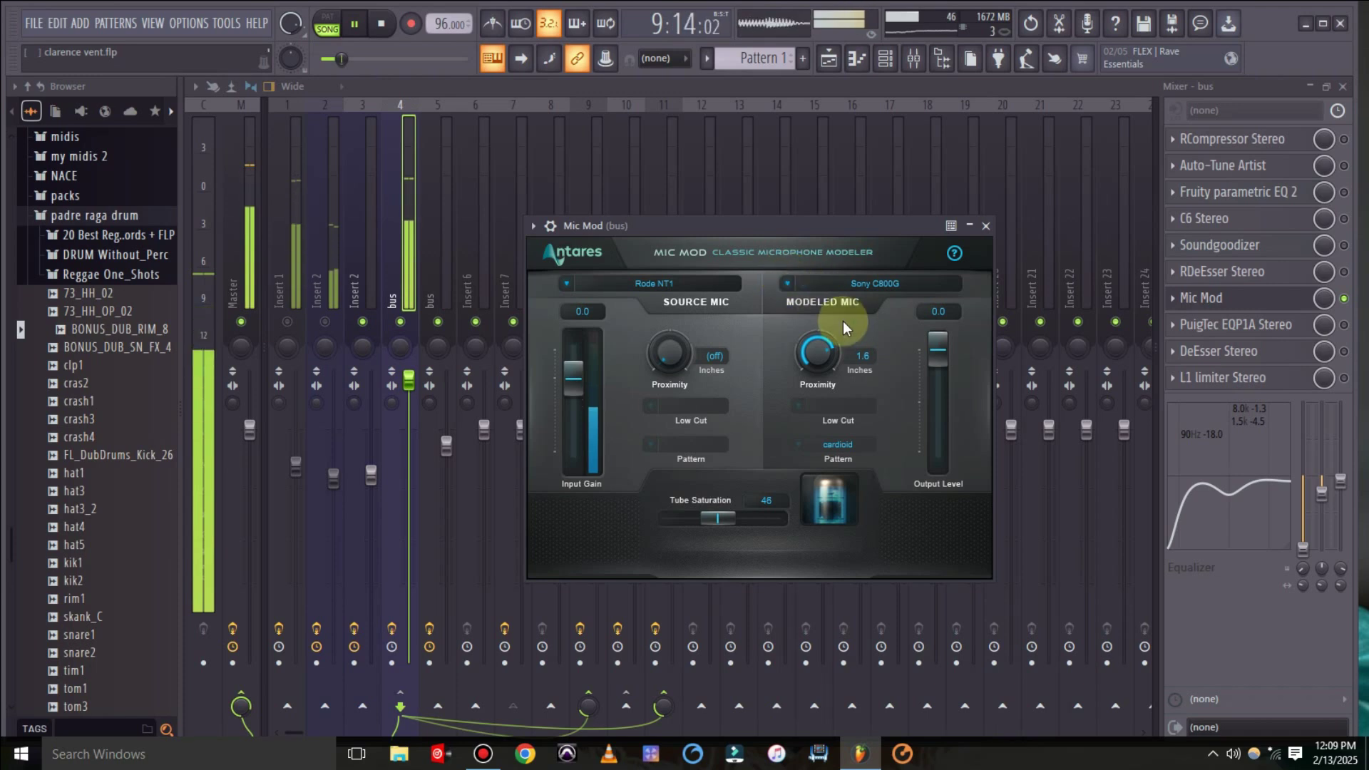
key(space)
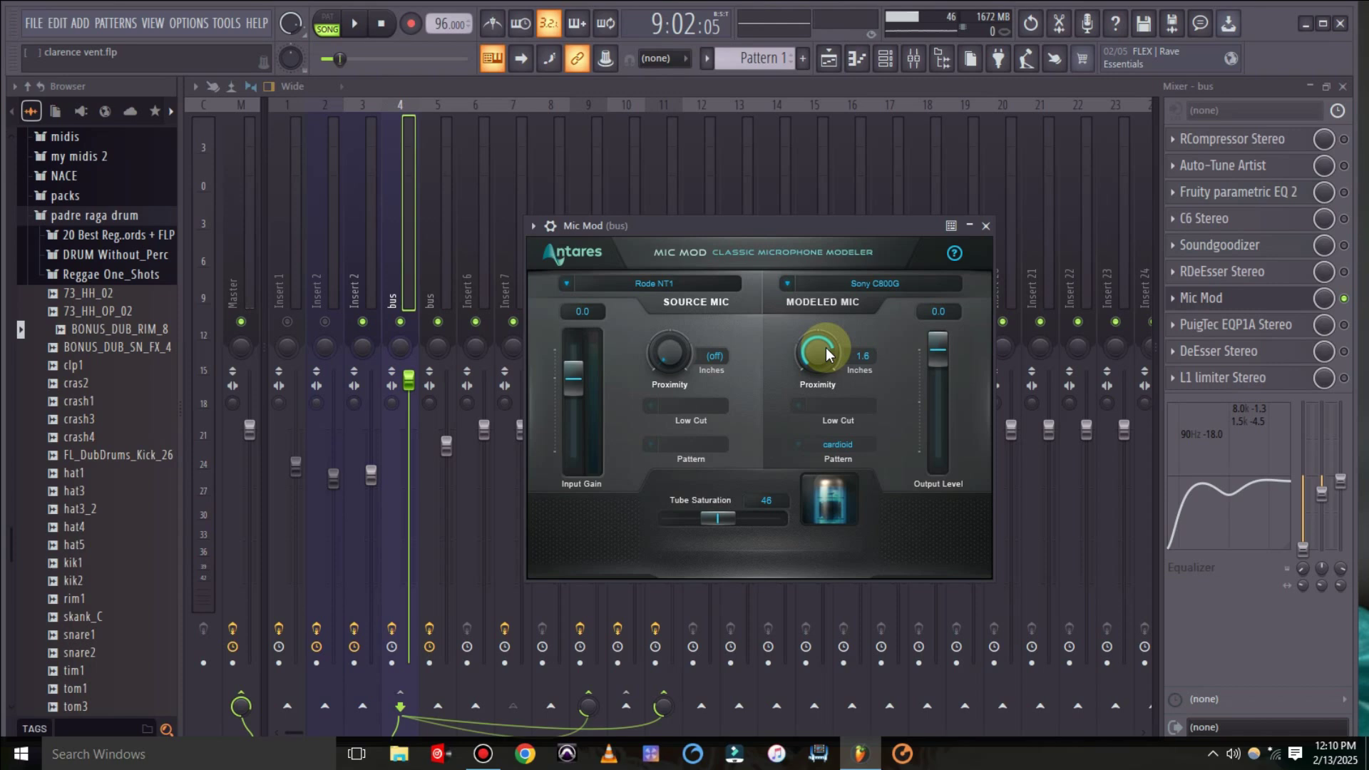
While the song plays, set the modeled Sony C800G proximity knob to 11.2 inches.
key(space)
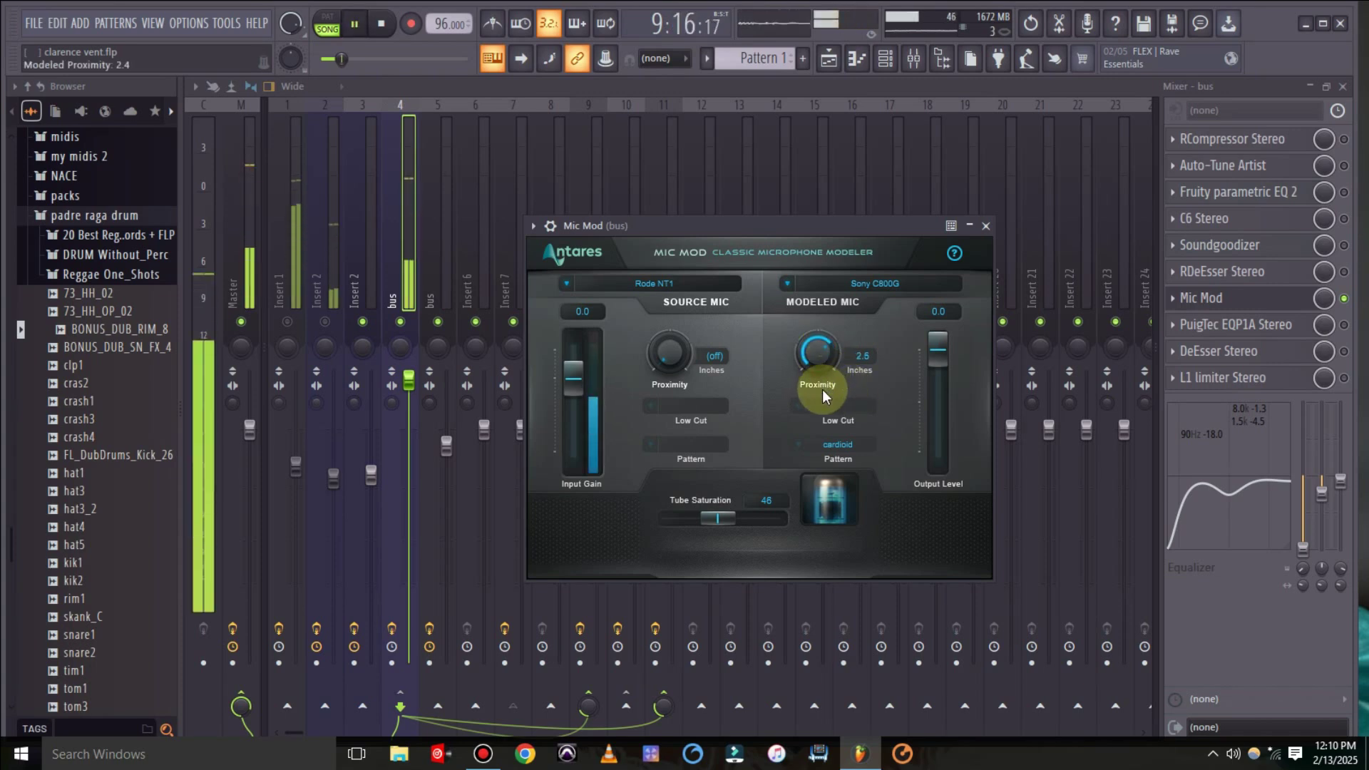
drag(824, 367, 810, 534)
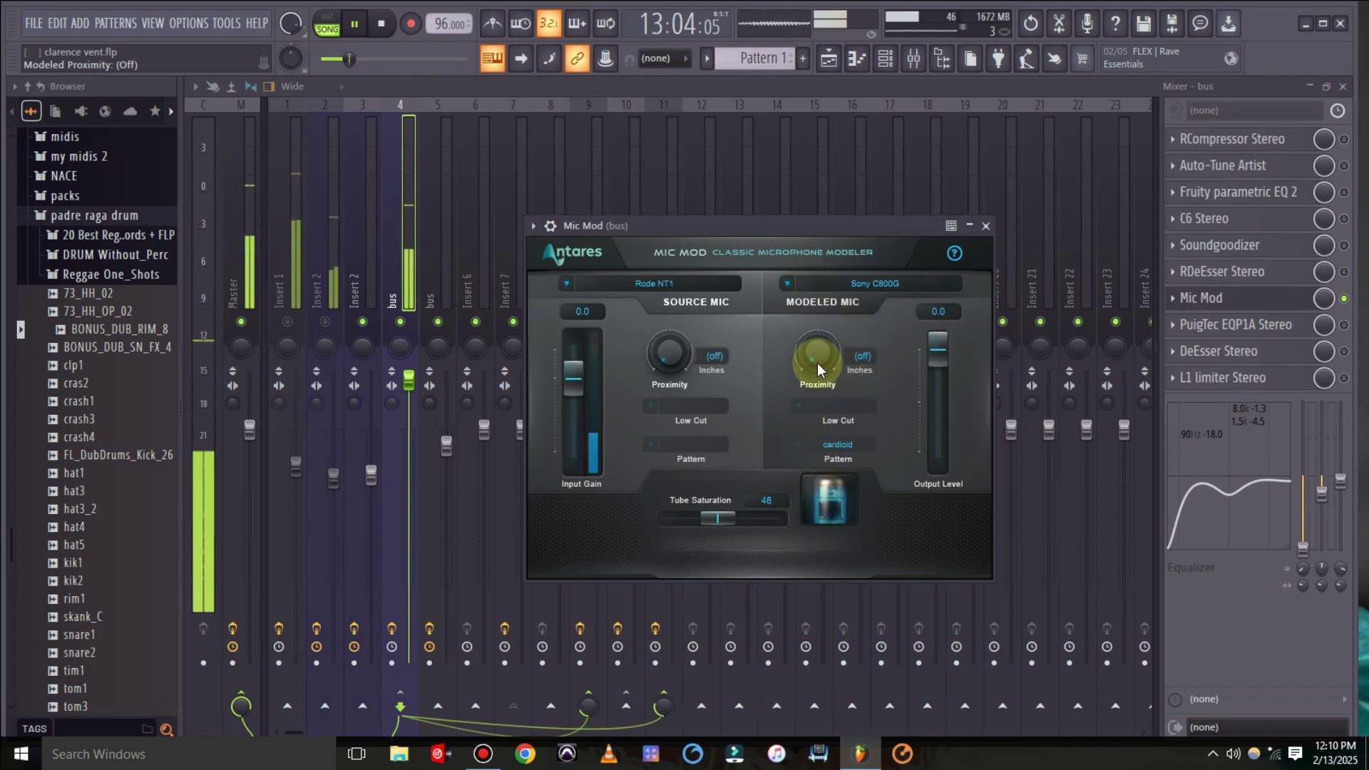
mouse_move(818, 362)
mouse_down()
mouse_move(826, 148)
mouse_move(822, 292)
mouse_up()
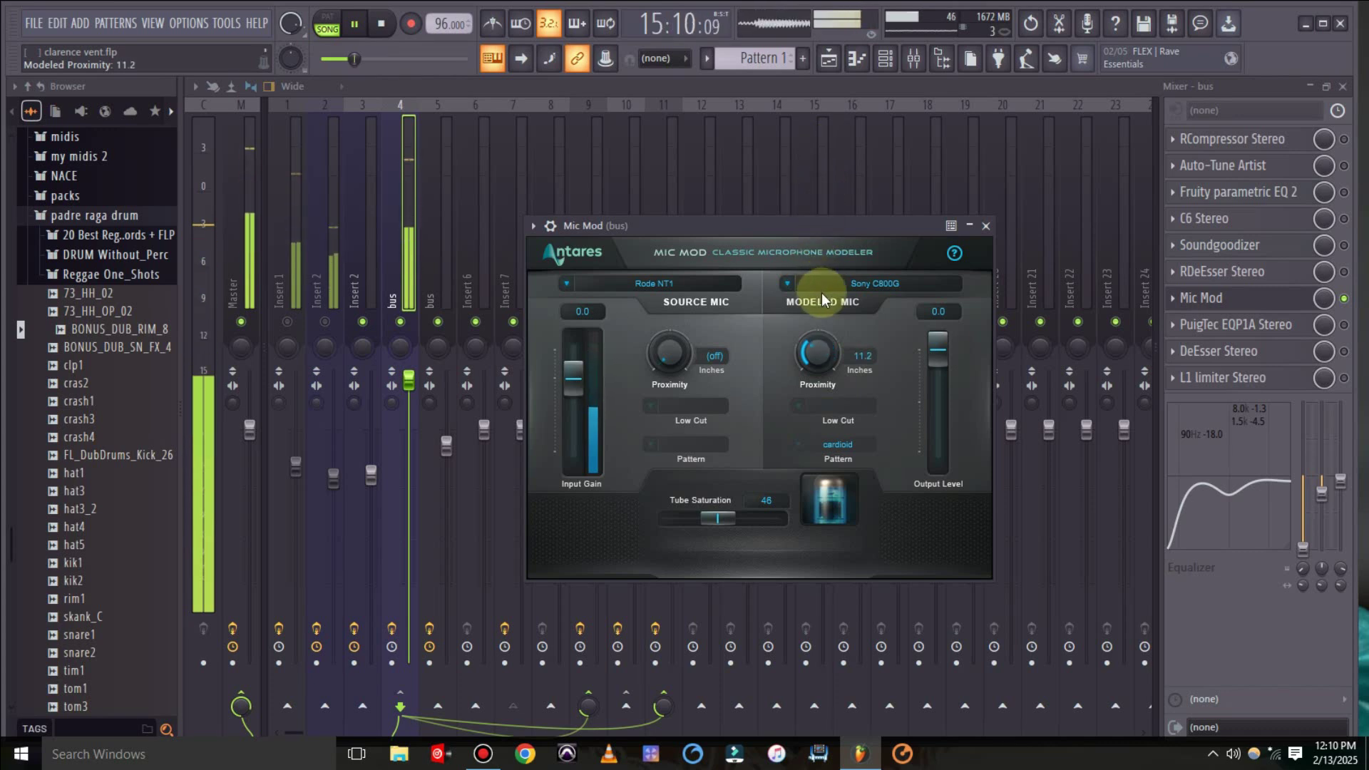
drag(817, 225, 829, 225)
key(space)
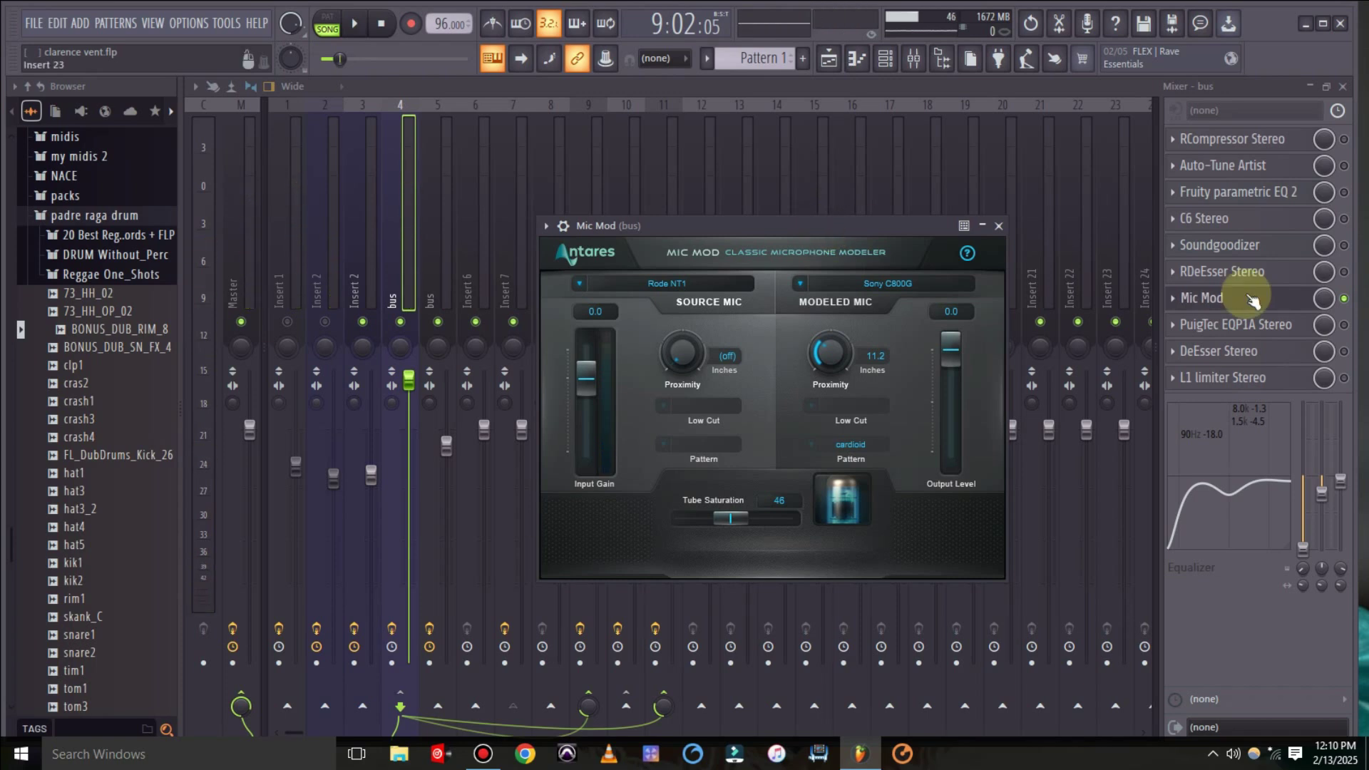
Replace the Mic Mod slot with Mic Room and position its window over the mixer.
right_click(1169, 298)
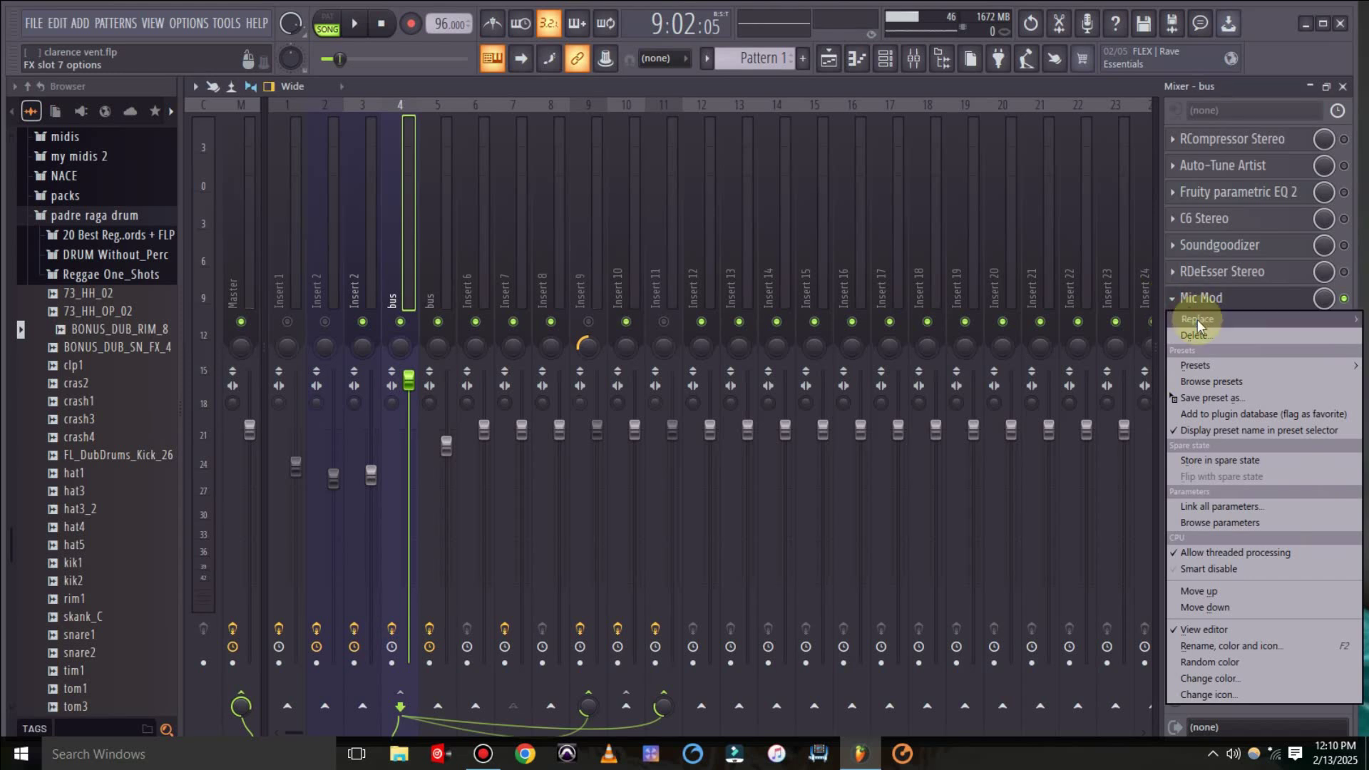
mouse_move(1197, 319)
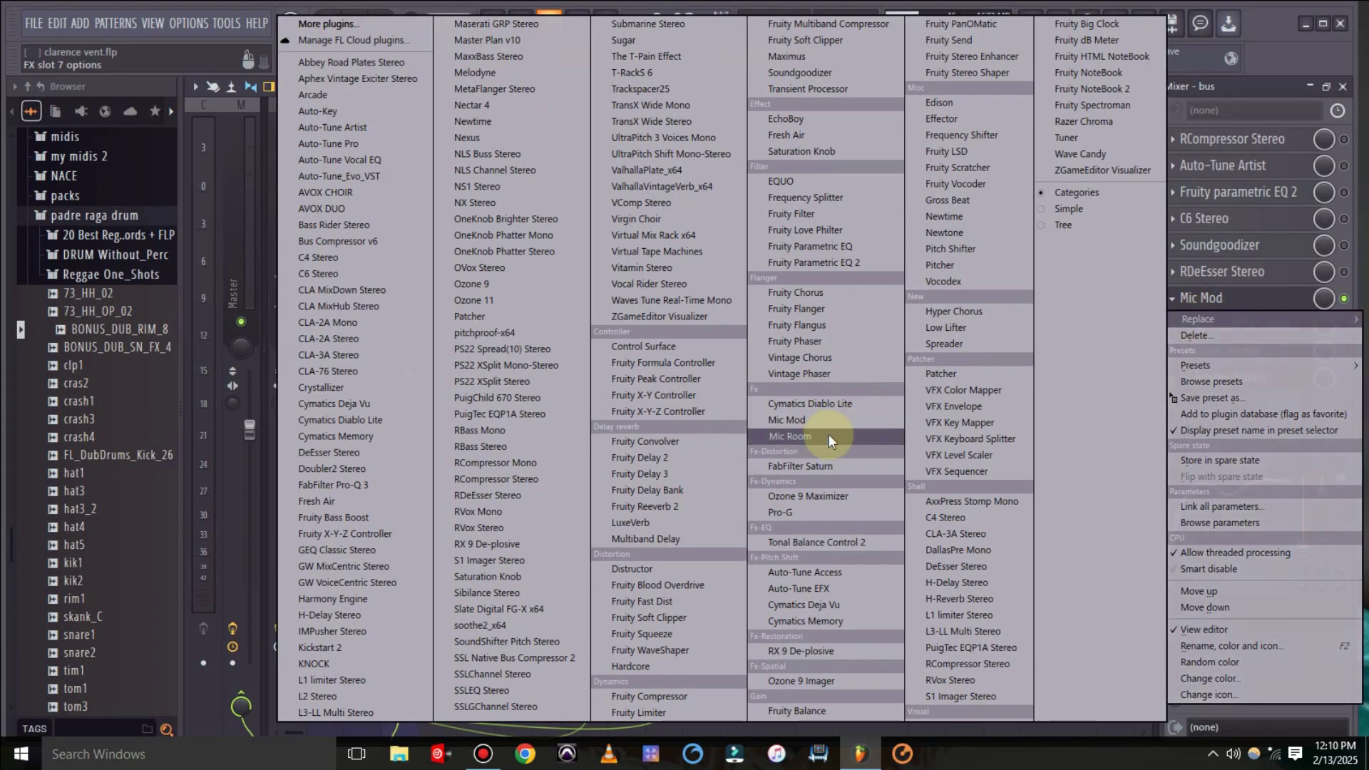
click(829, 435)
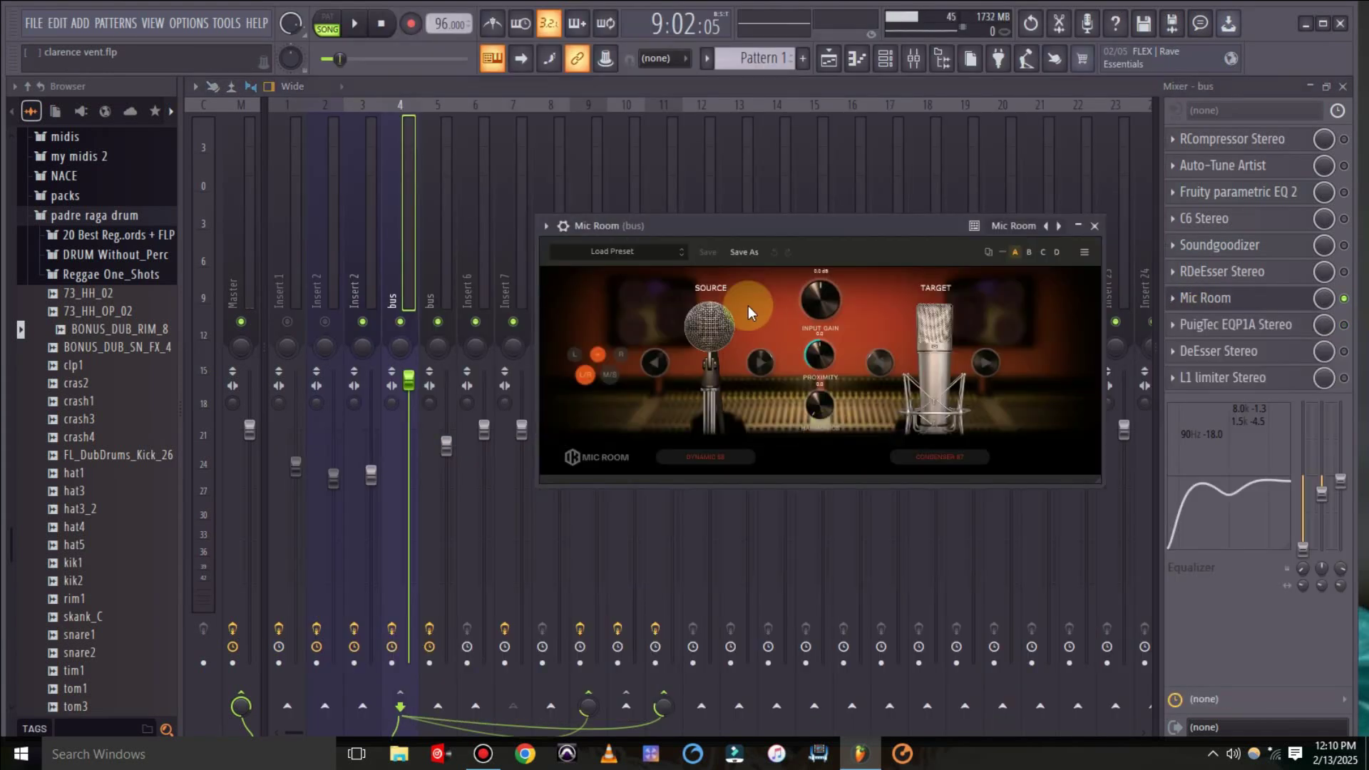
drag(773, 229, 711, 192)
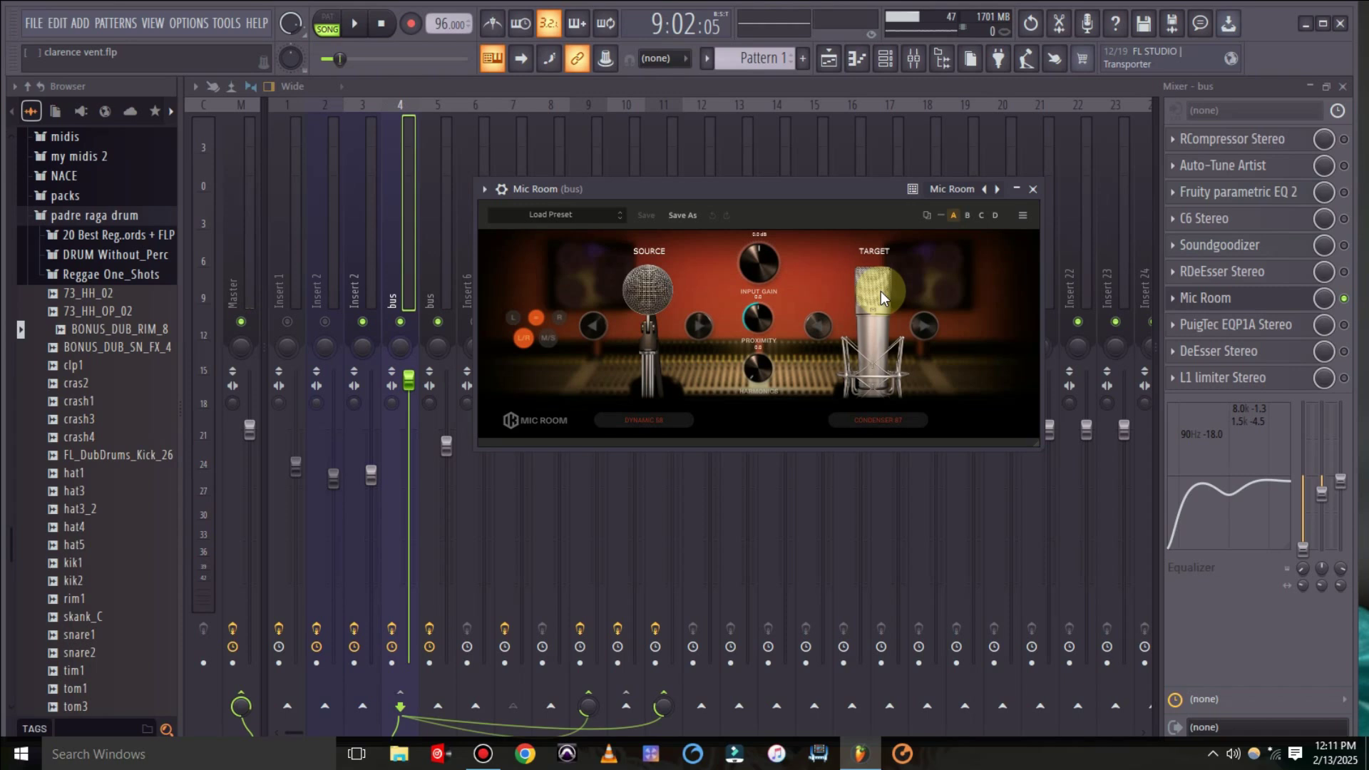
drag(817, 186, 770, 159)
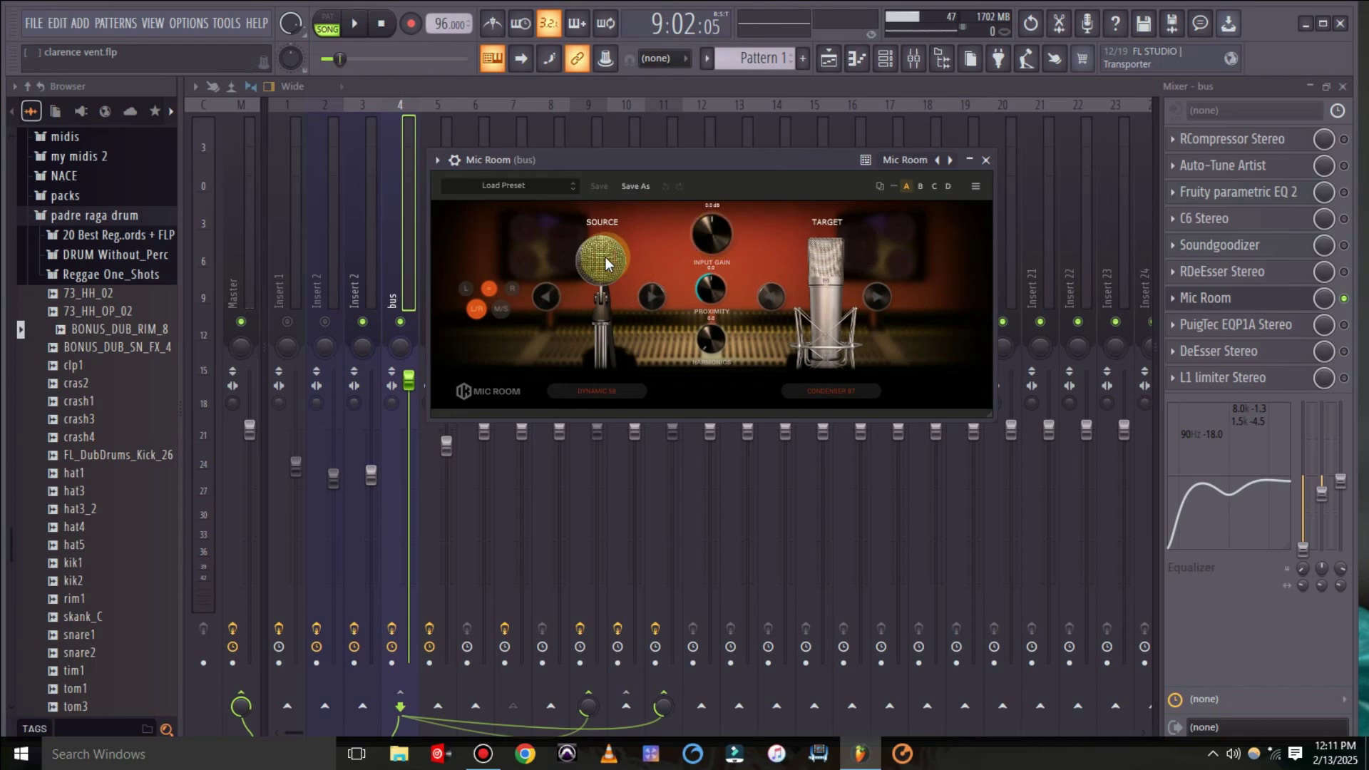
Pick CONDENSER 12 from Mic Room's Source list and TUBE VM-1 from its Target list.
click(597, 385)
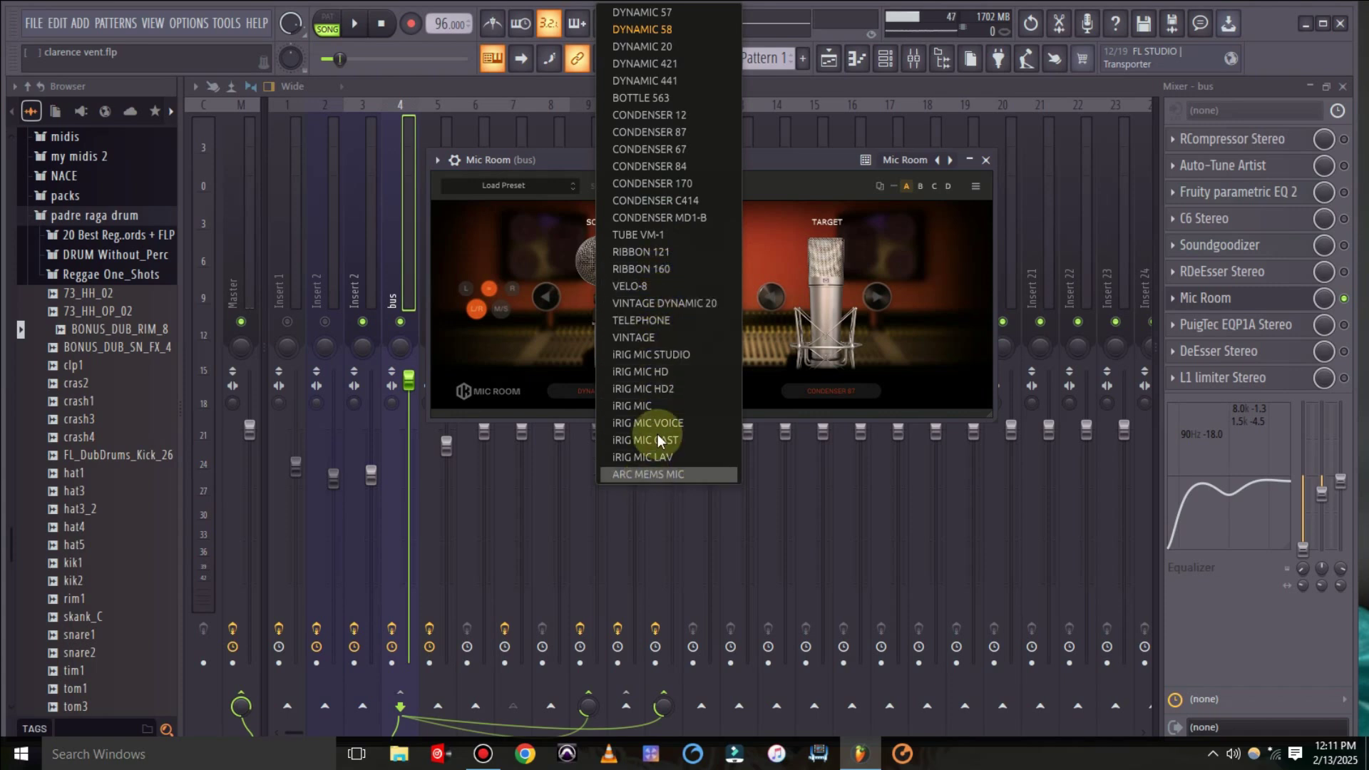
click(803, 167)
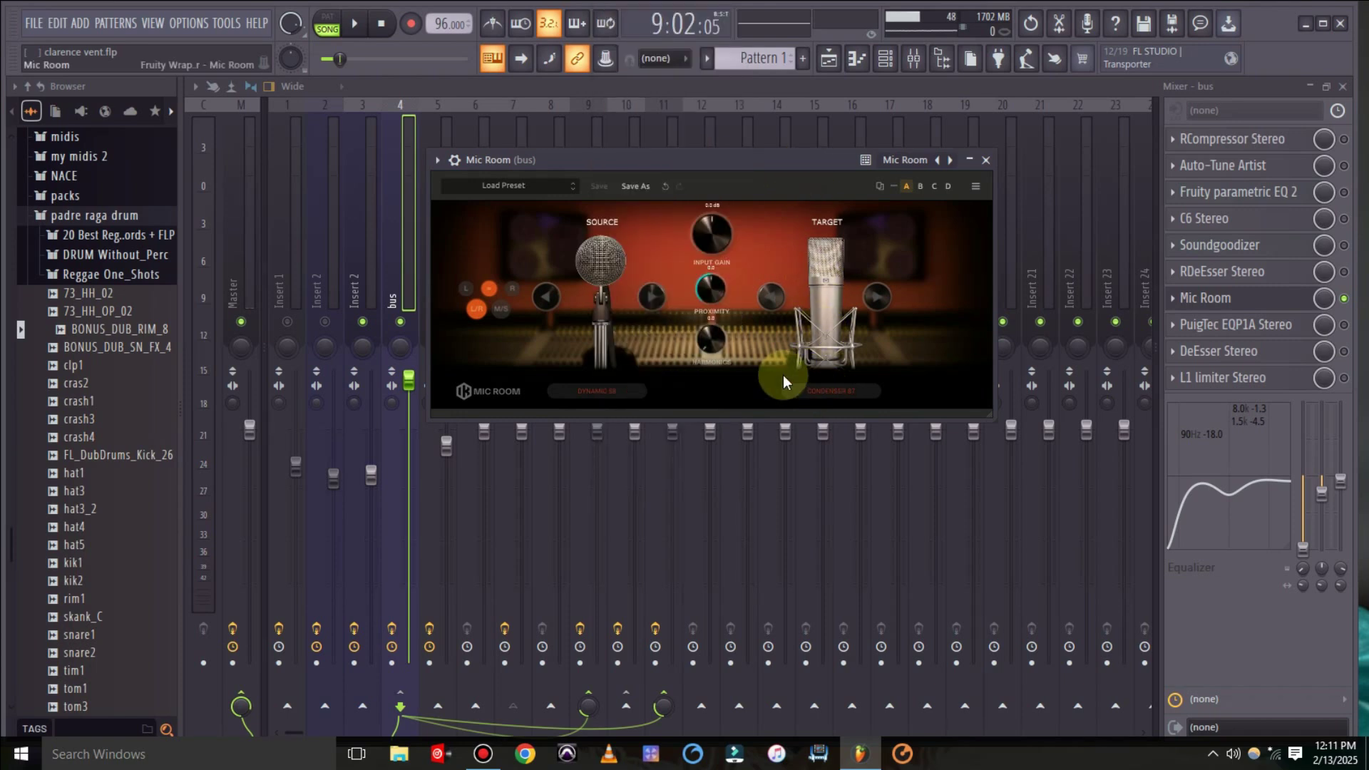
click(593, 389)
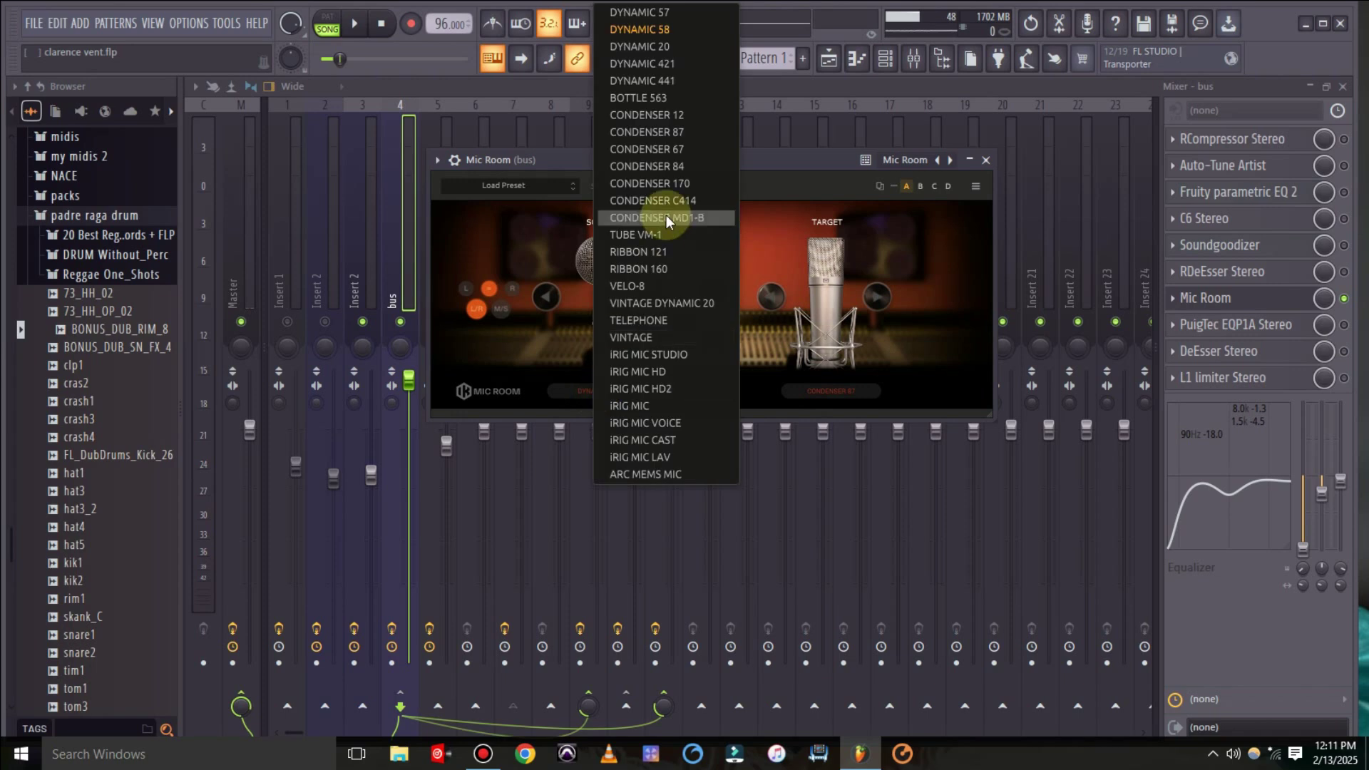
click(648, 114)
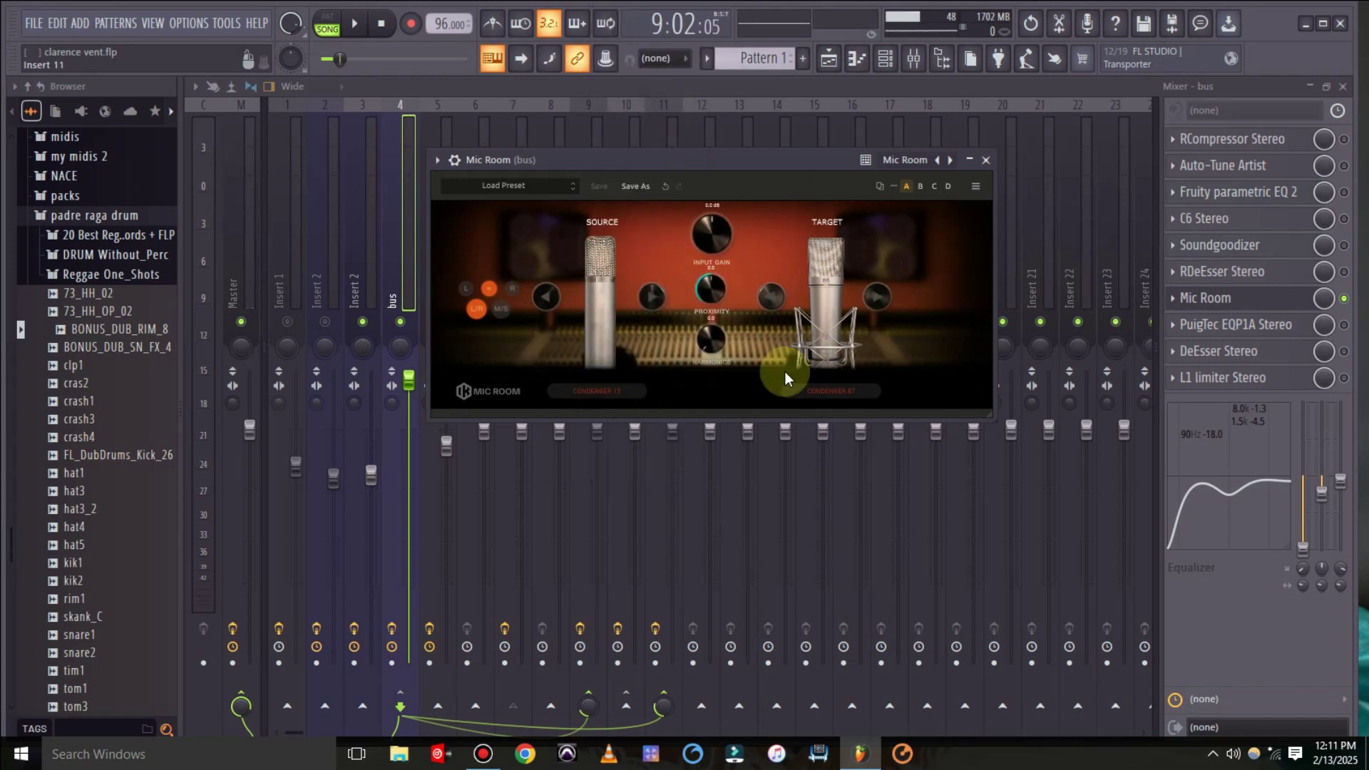
click(841, 390)
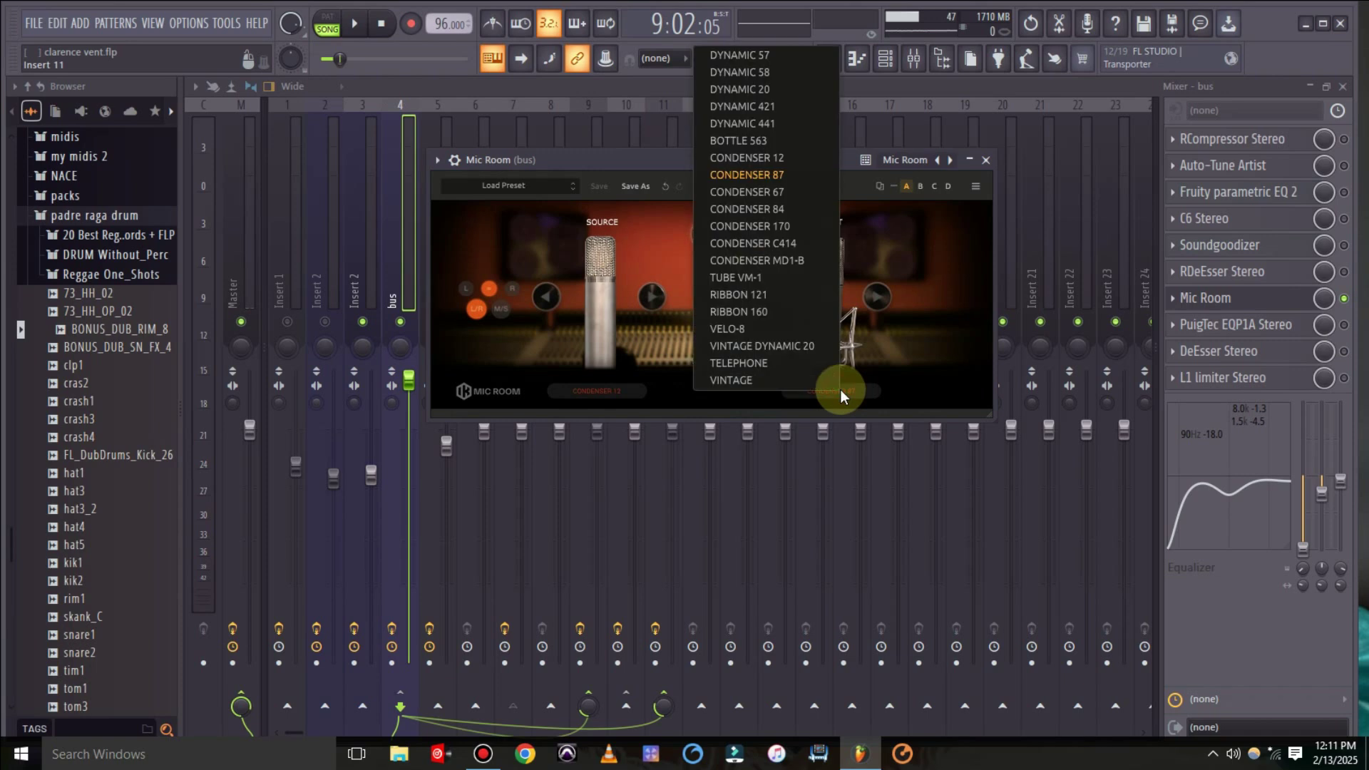
click(766, 280)
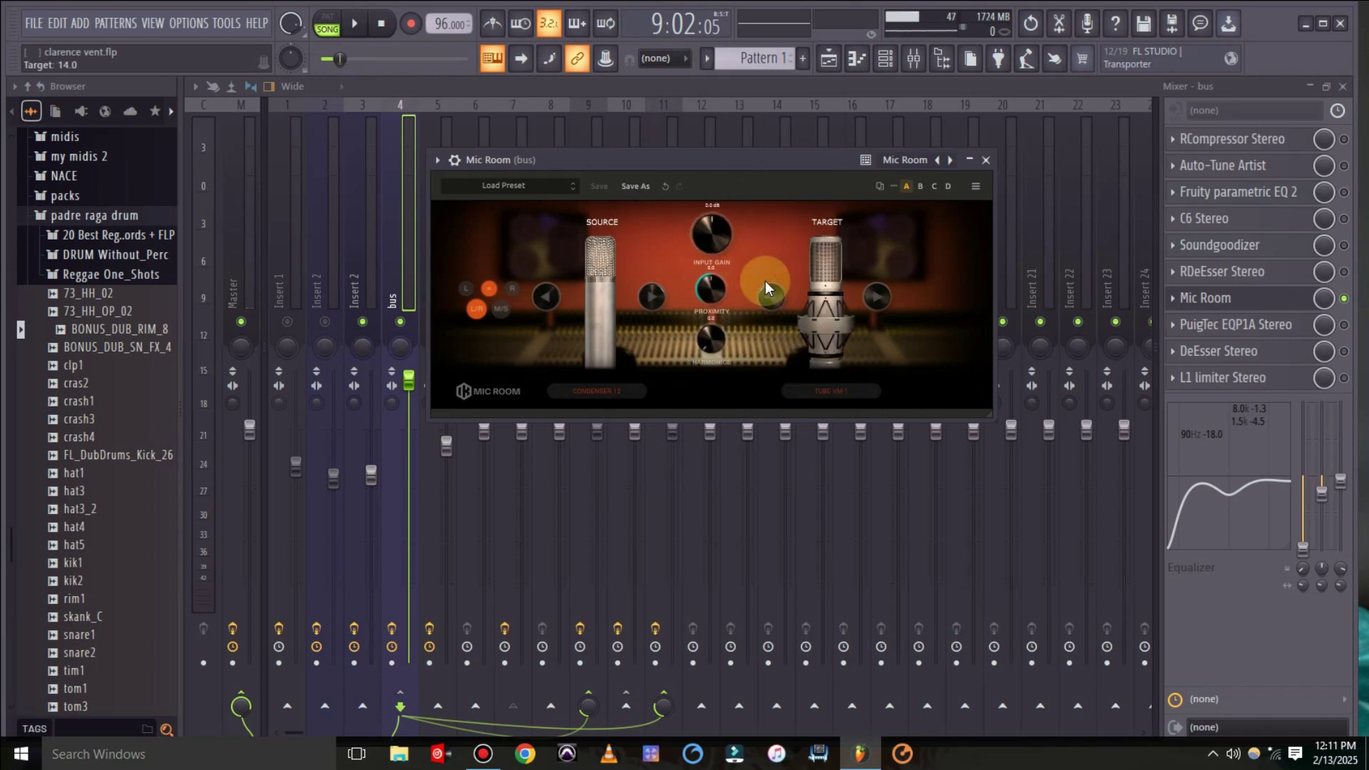
Play, stop, and replay the song to hear the CONDENSER 12 to TUBE VM-1 pair.
drag(656, 156, 671, 161)
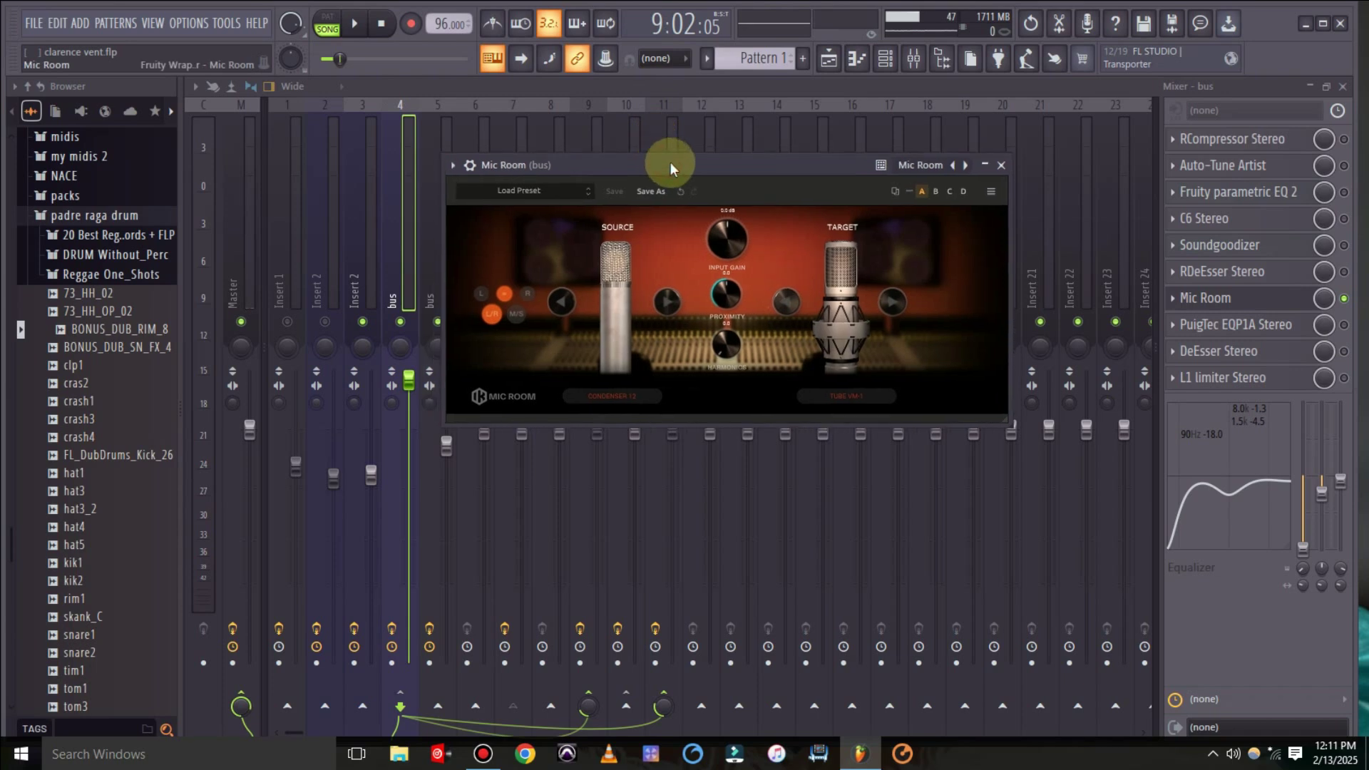
key(space)
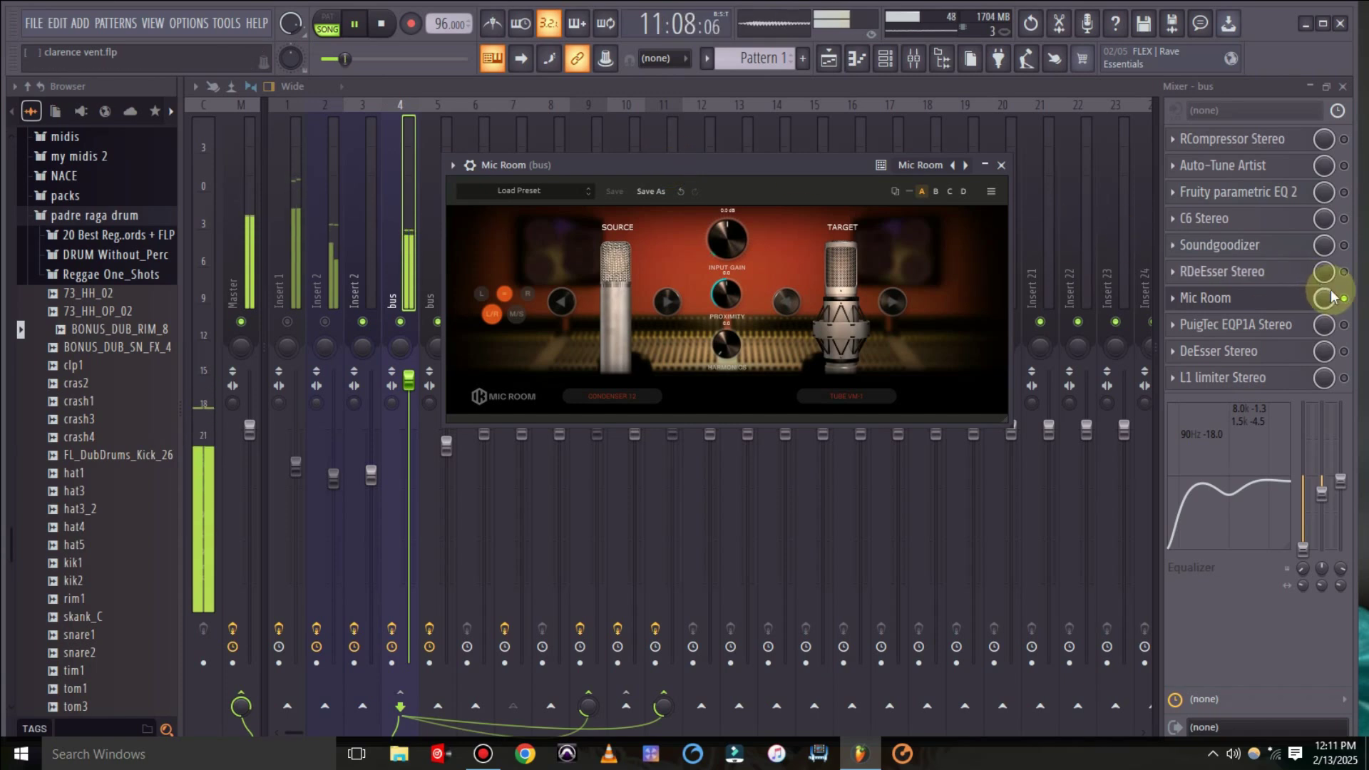
key(space)
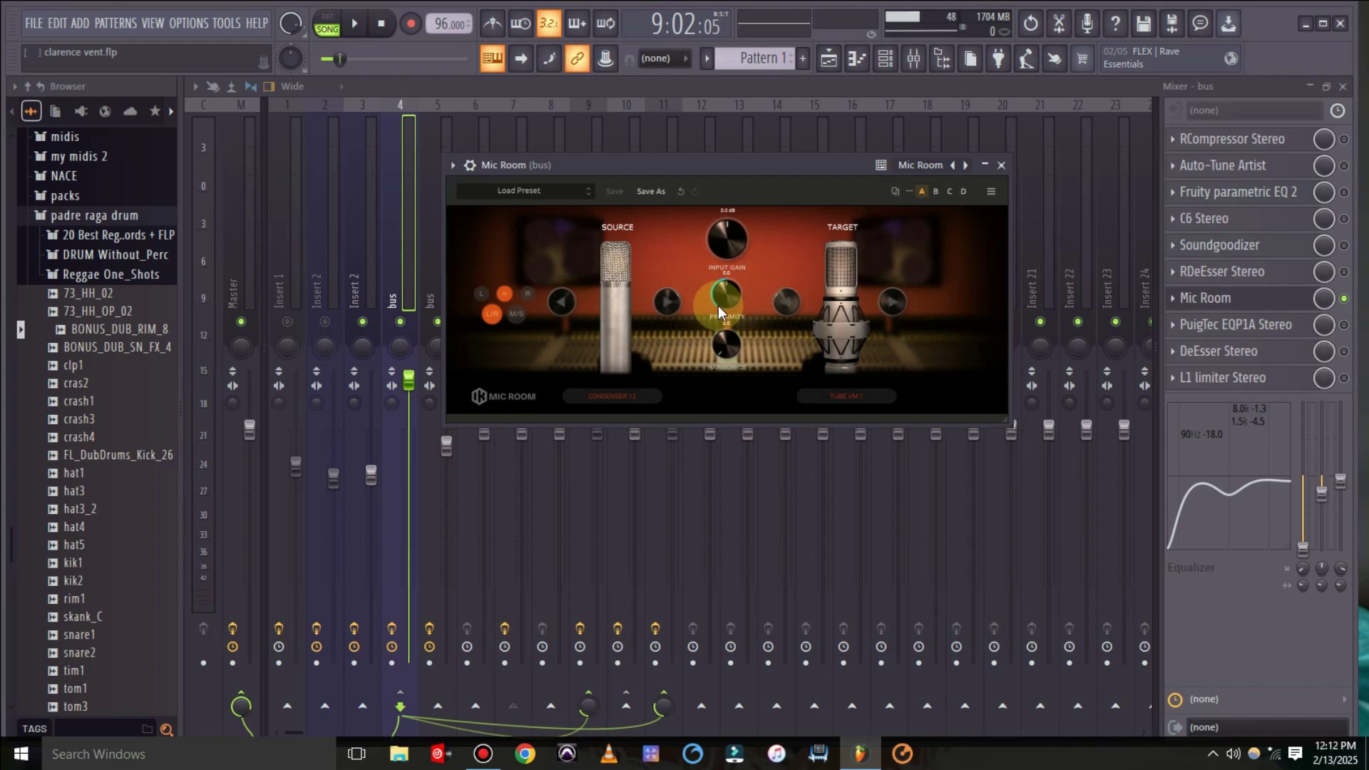
key(space)
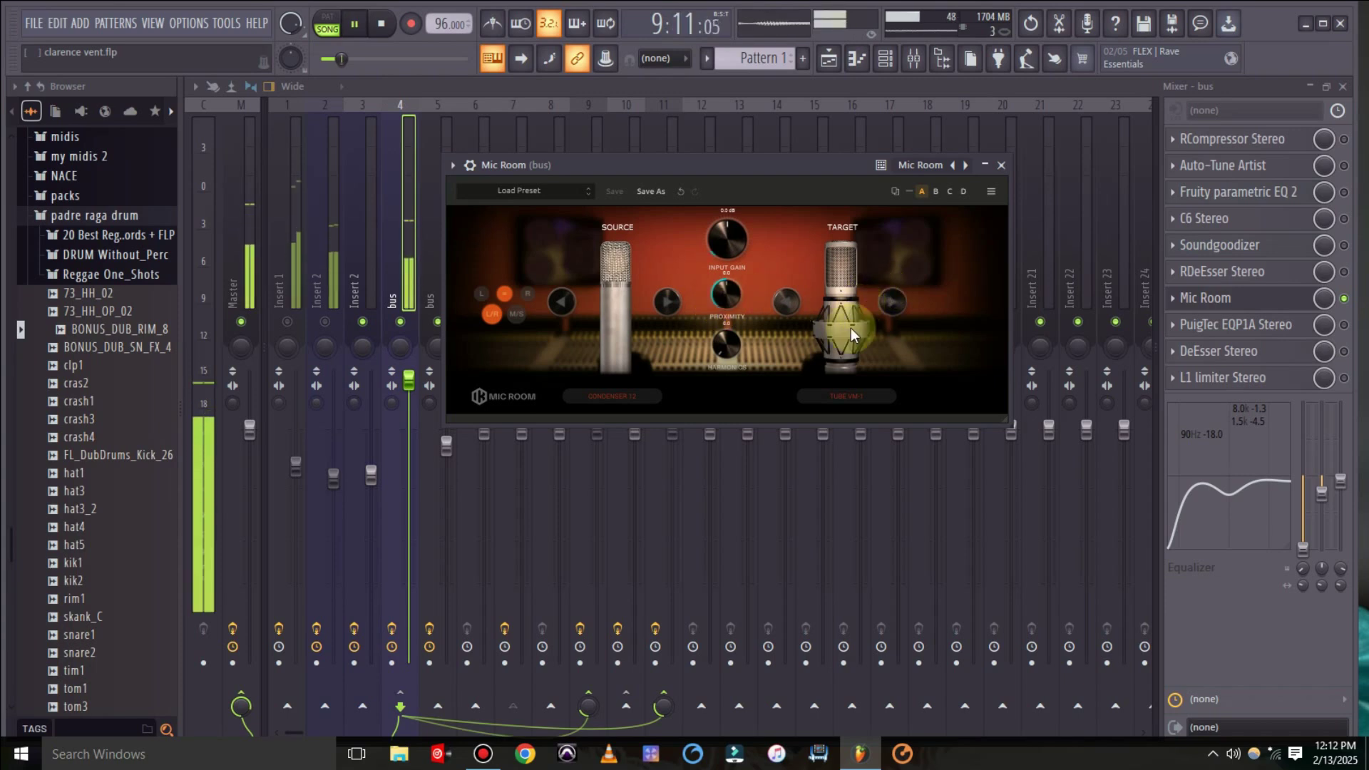
Try RIBBON 121, VINTAGE and TELEPHONE as target mic, ending on VINTAGE DYNAMIC 20.
click(835, 395)
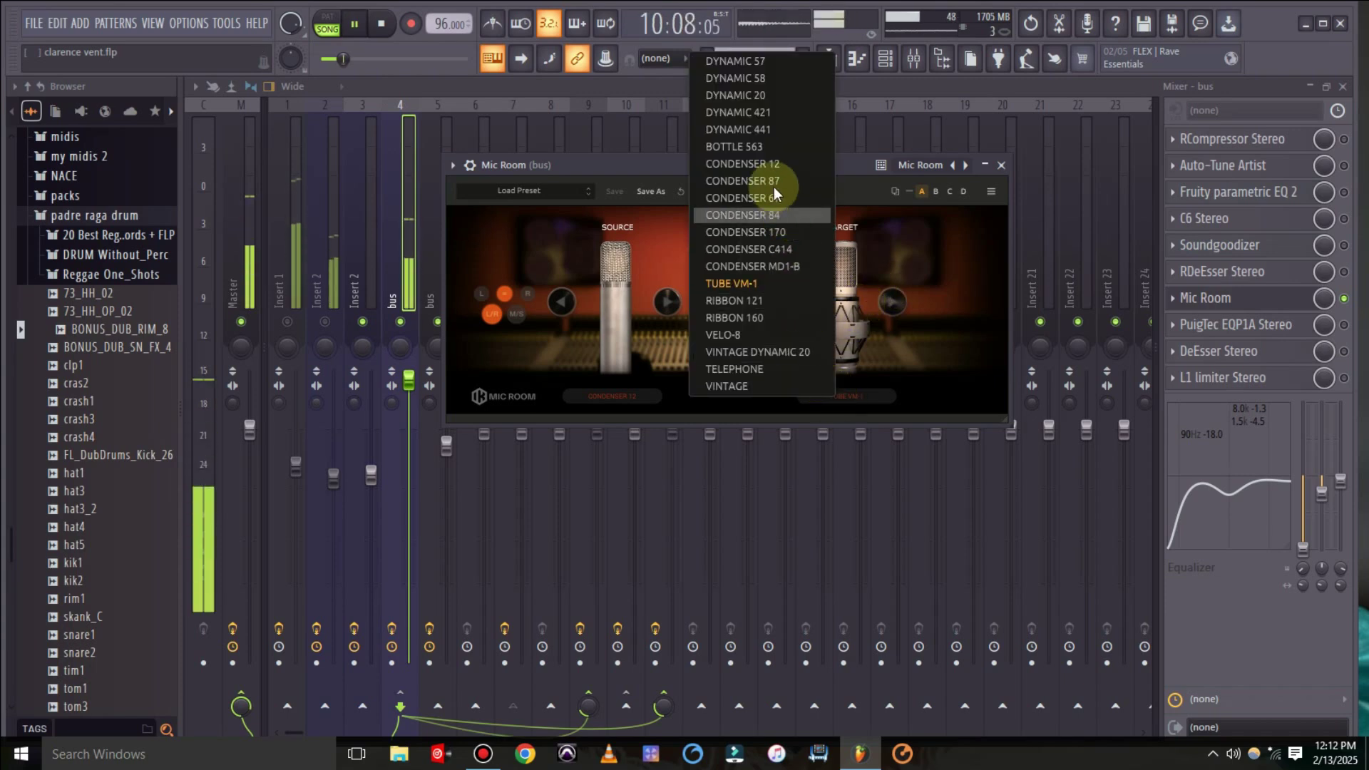
click(775, 300)
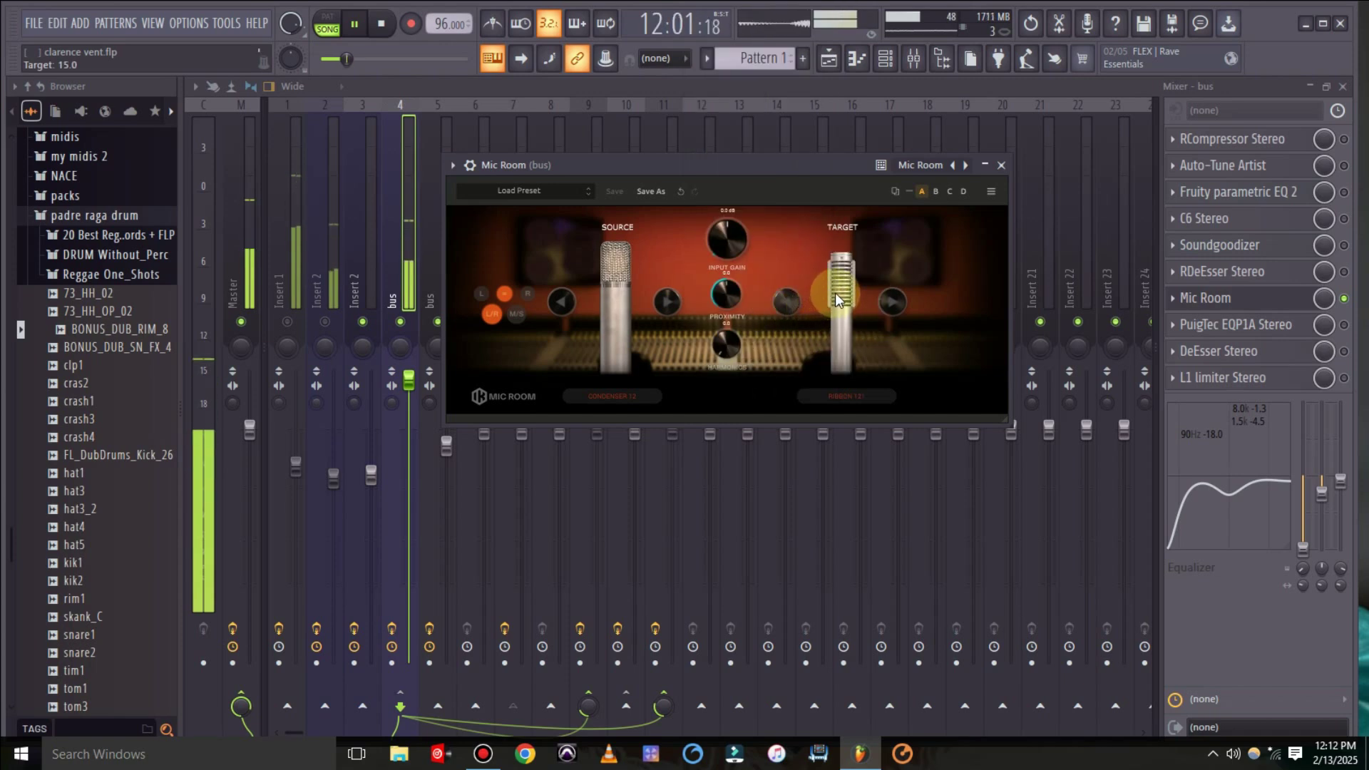
click(840, 399)
click(783, 390)
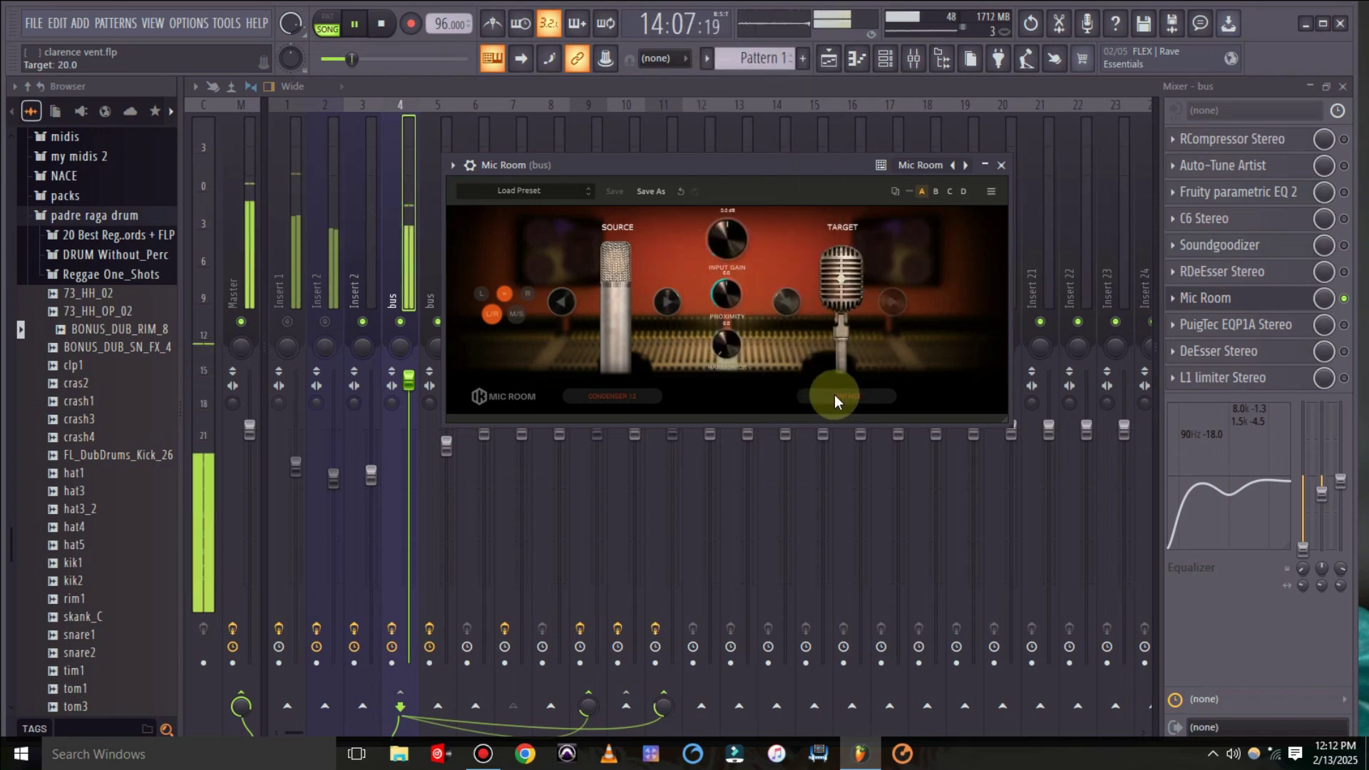
click(834, 398)
click(799, 369)
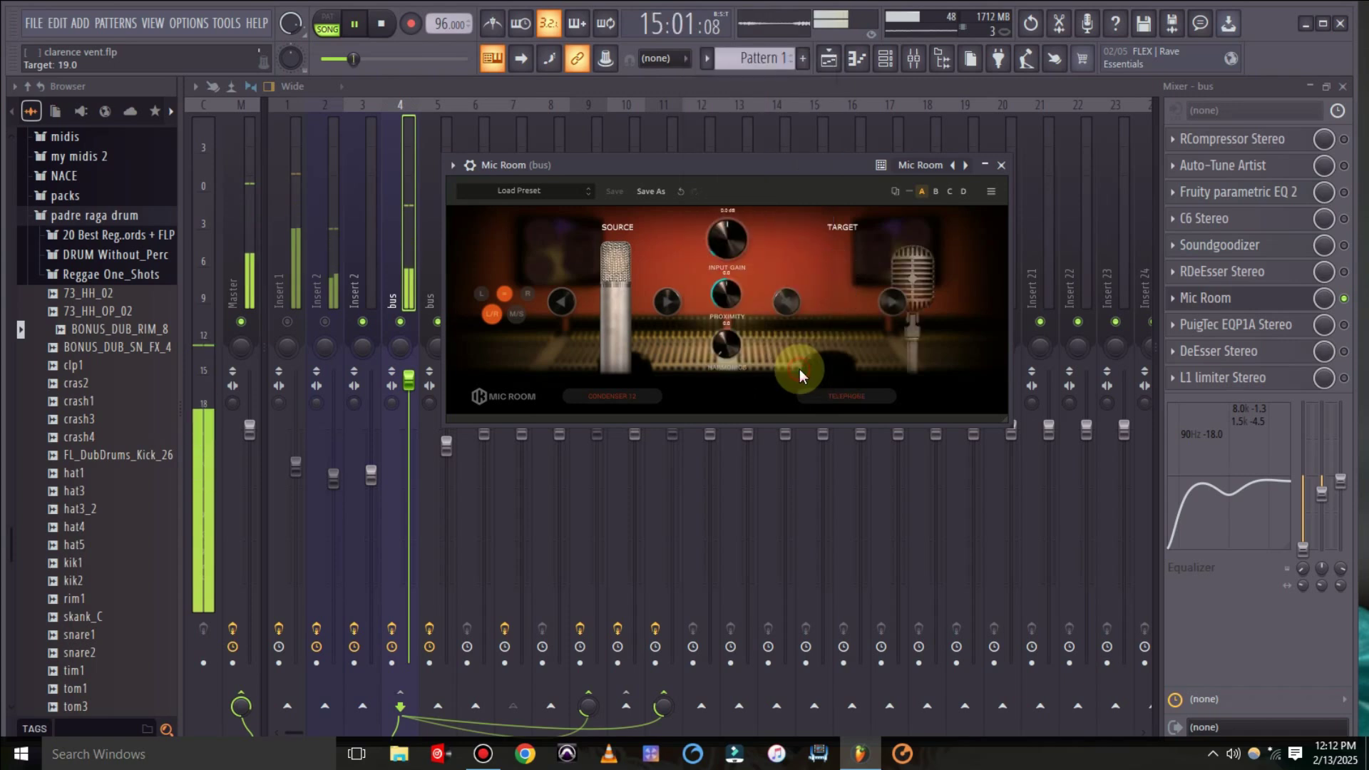
click(860, 395)
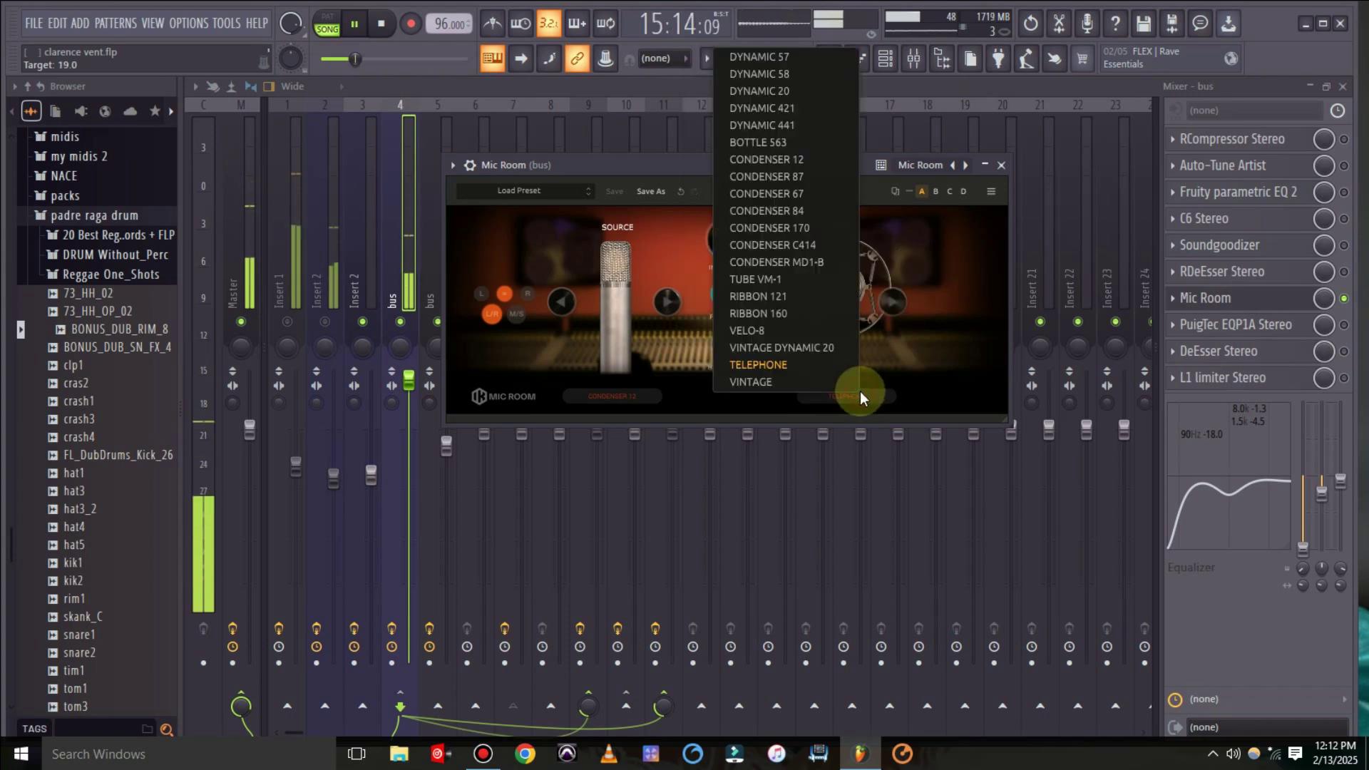
click(801, 348)
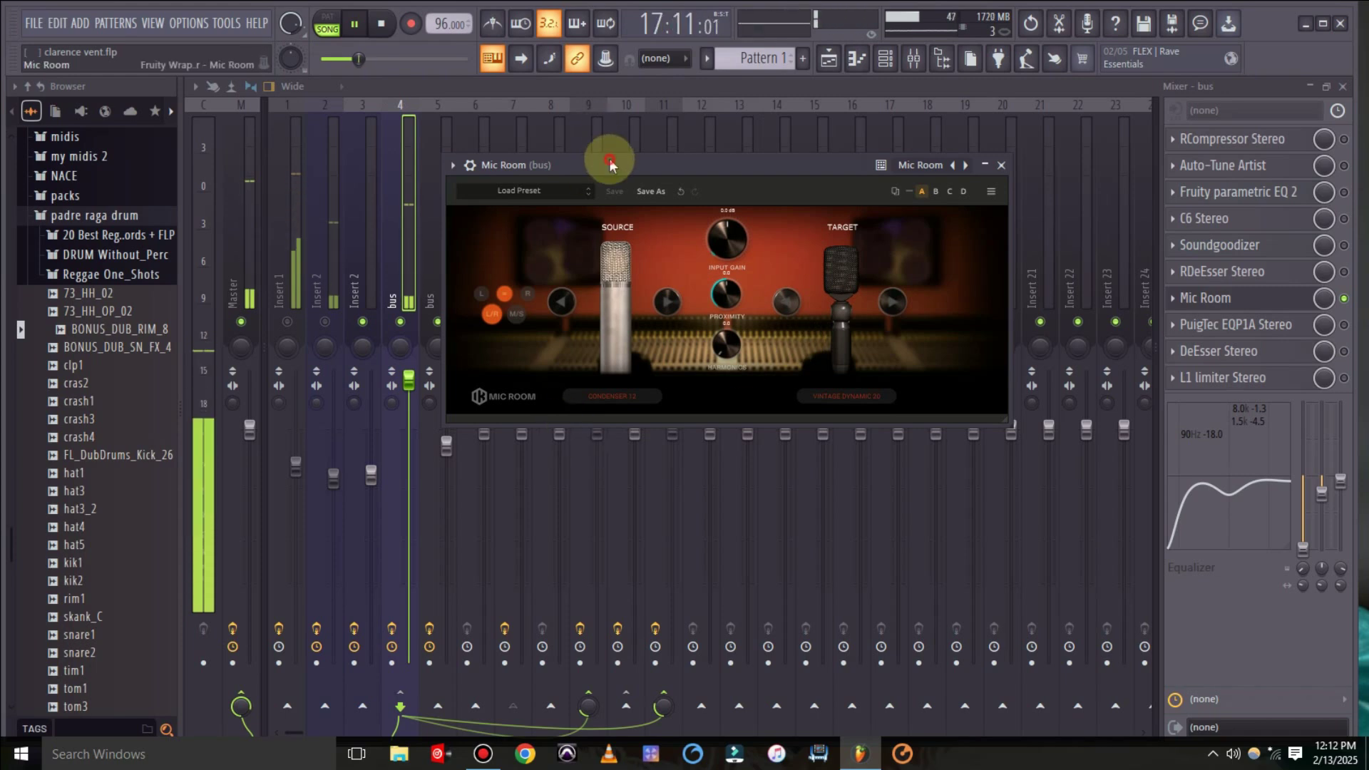
Stop playback, set the source mic to TELEPHONE, and restart the song.
drag(611, 157, 621, 160)
key(space)
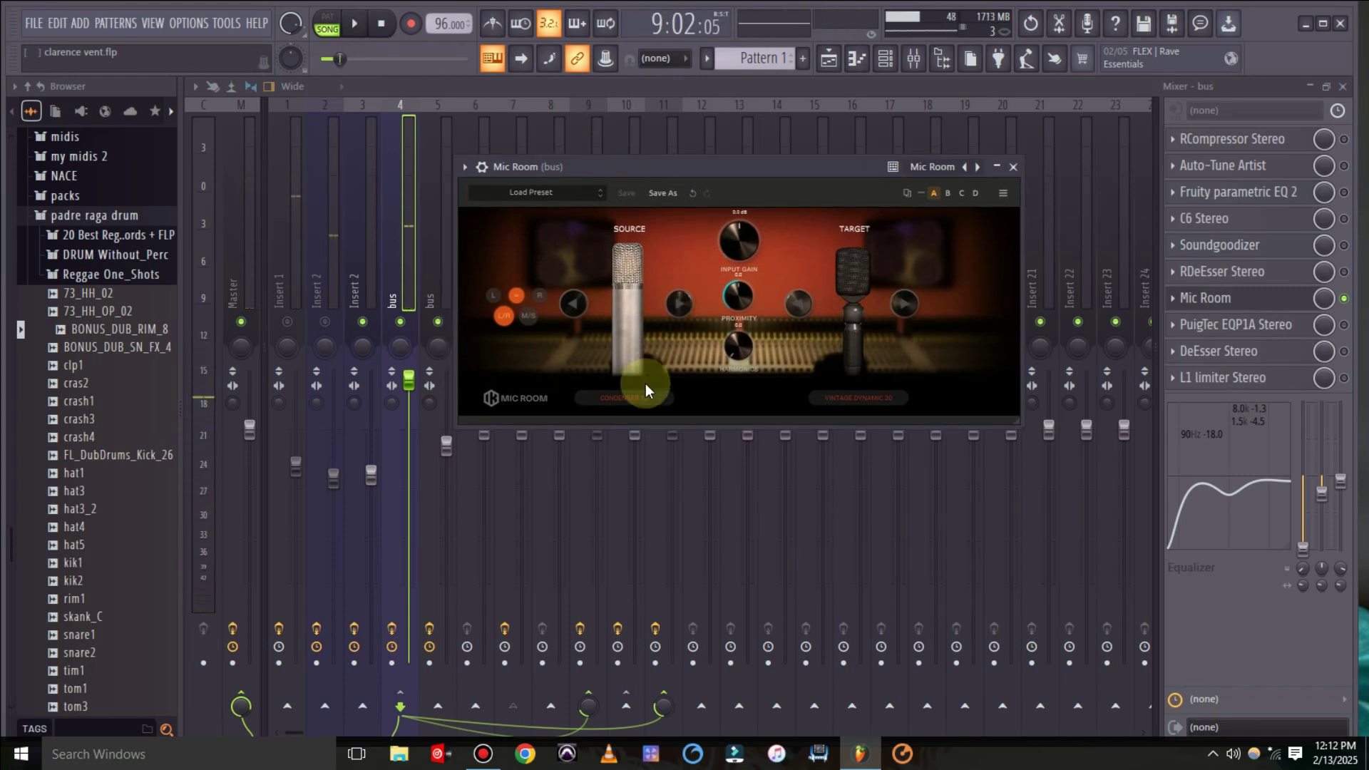
click(643, 392)
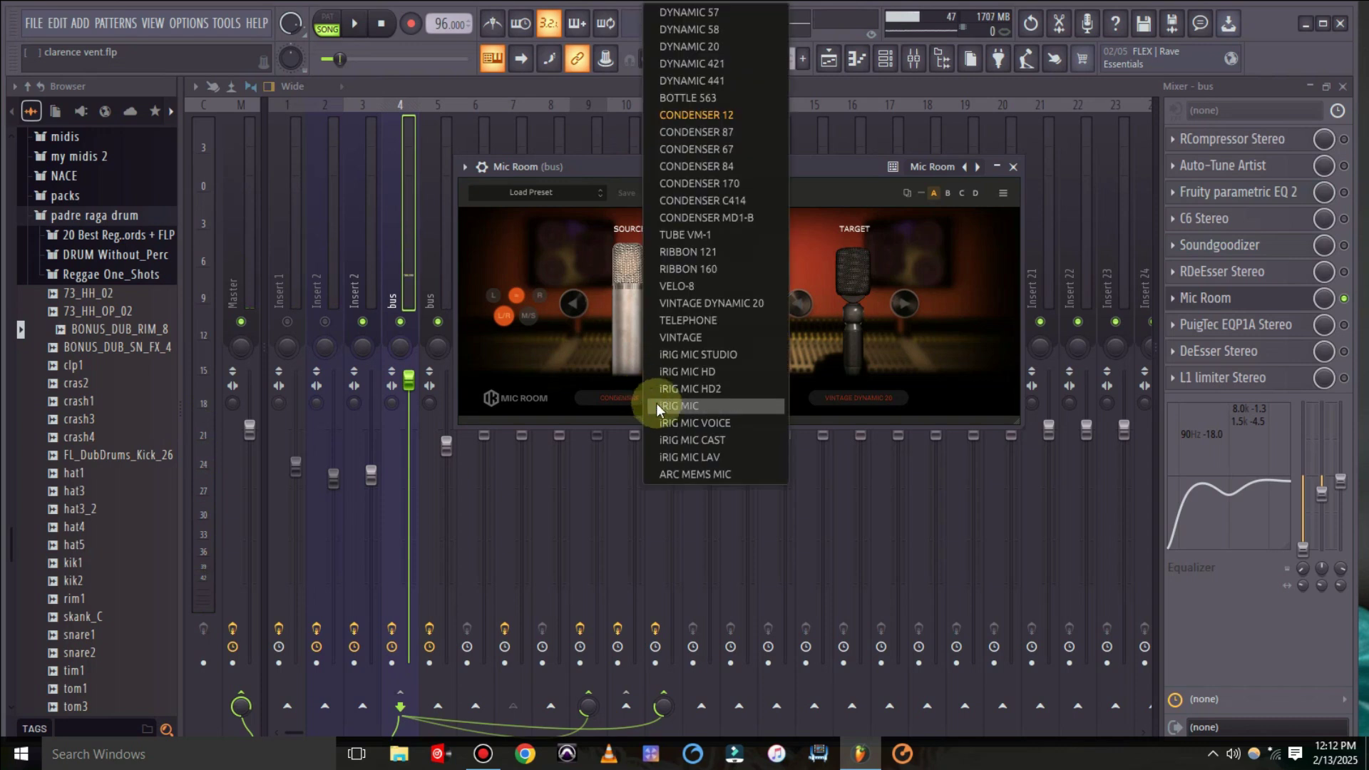
click(701, 322)
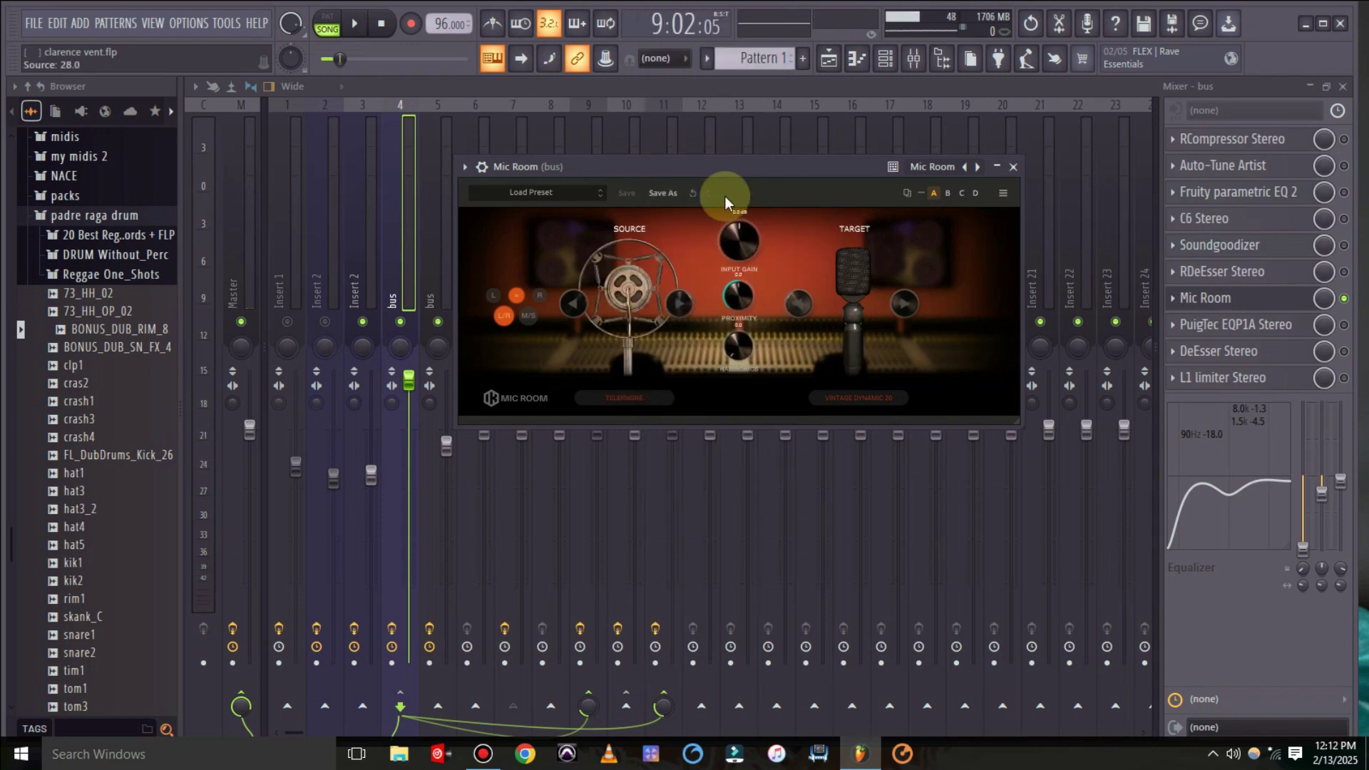
drag(721, 166, 758, 176)
key(space)
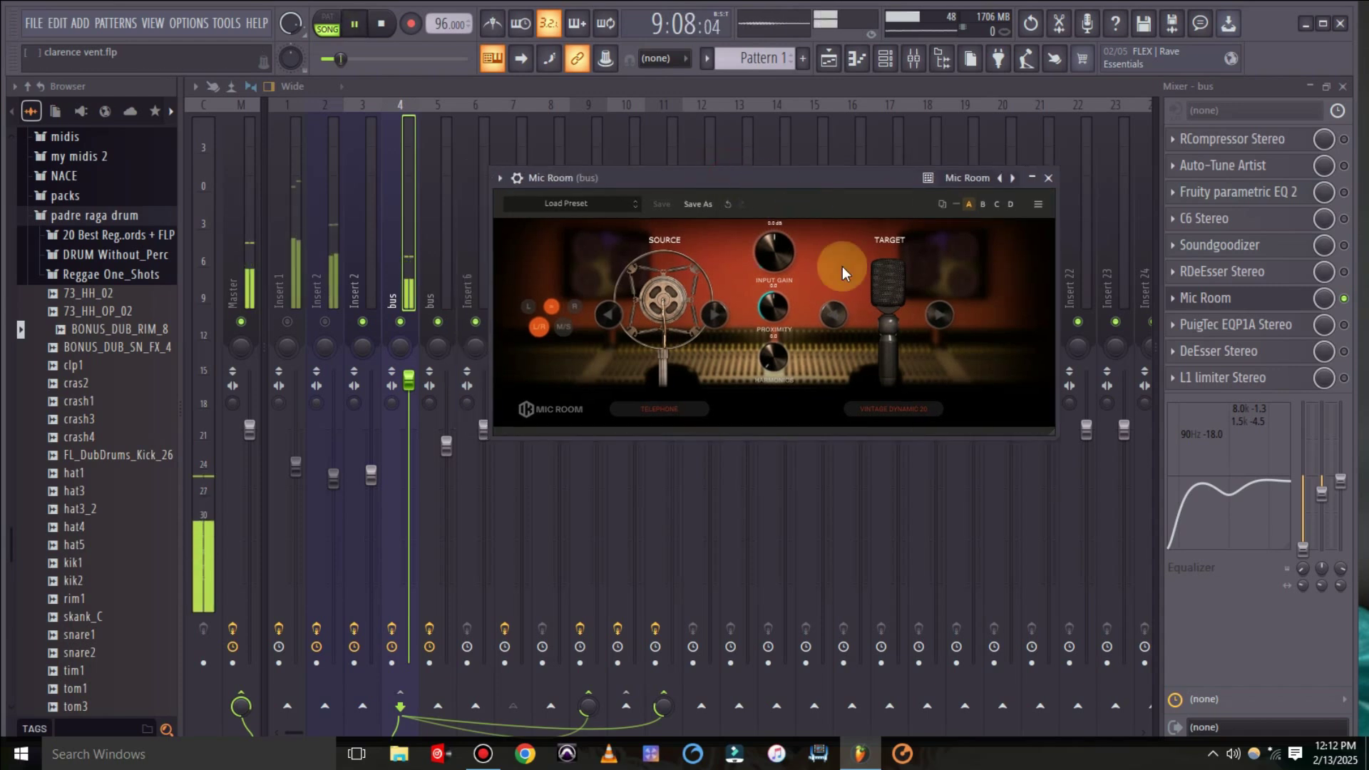
Try DYNAMIC 421 and CONDENSER 84 as target mic, settling on DYNAMIC 57.
click(890, 408)
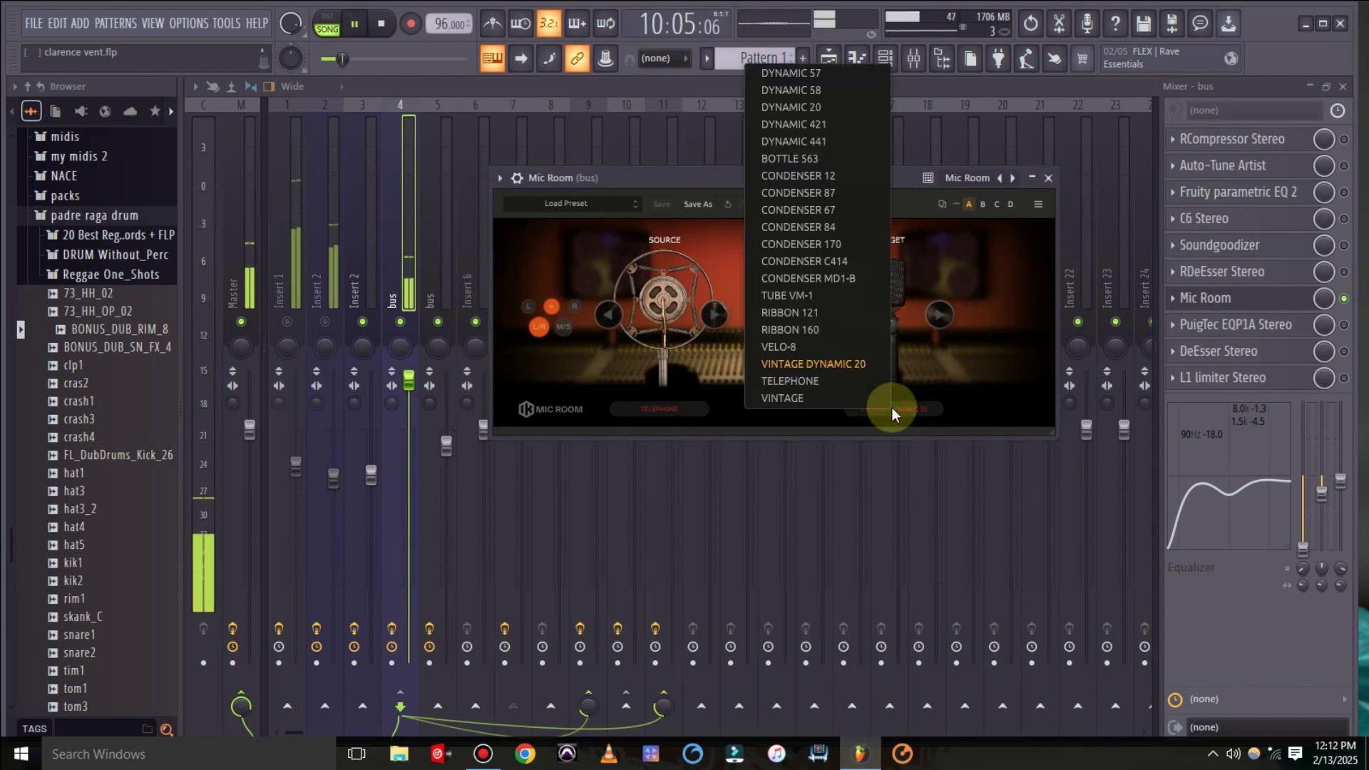
click(798, 125)
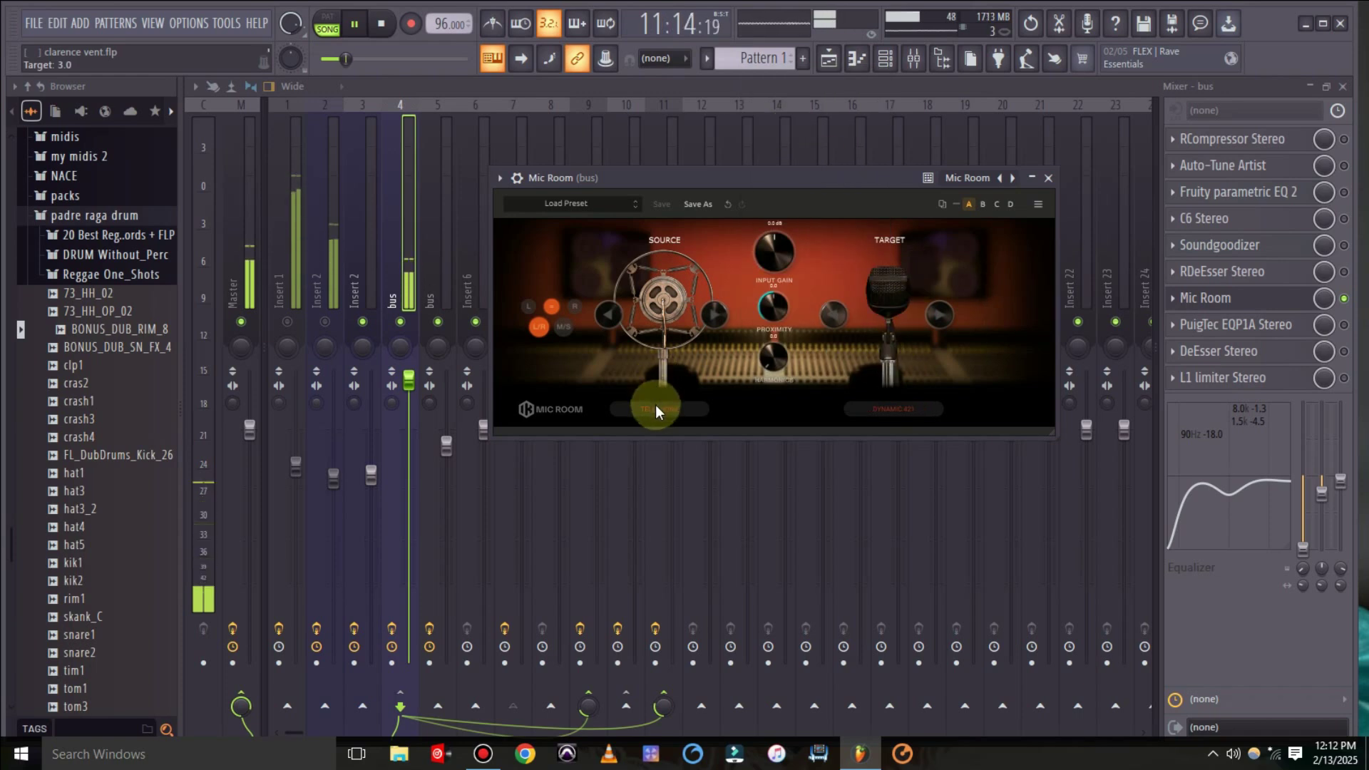
drag(710, 179, 723, 181)
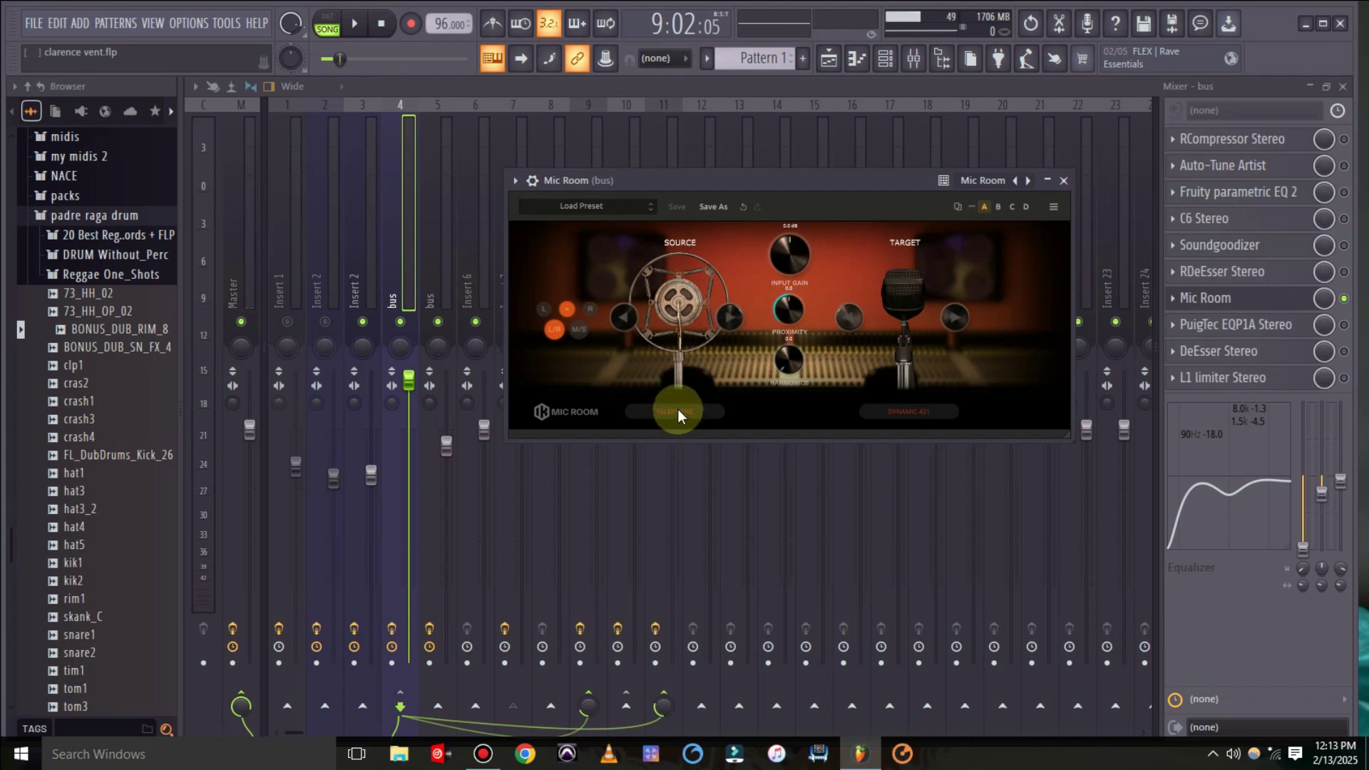
click(915, 416)
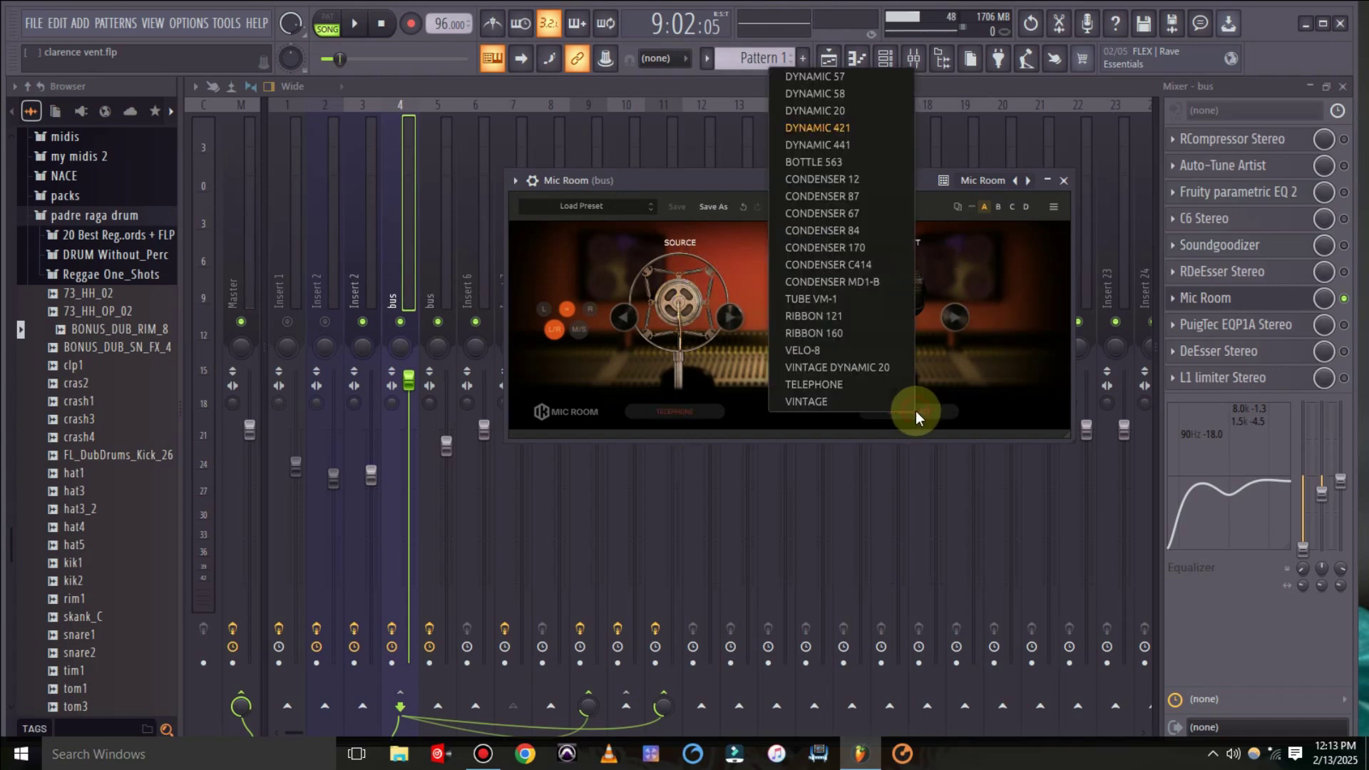
click(846, 226)
drag(823, 184, 850, 177)
key(space)
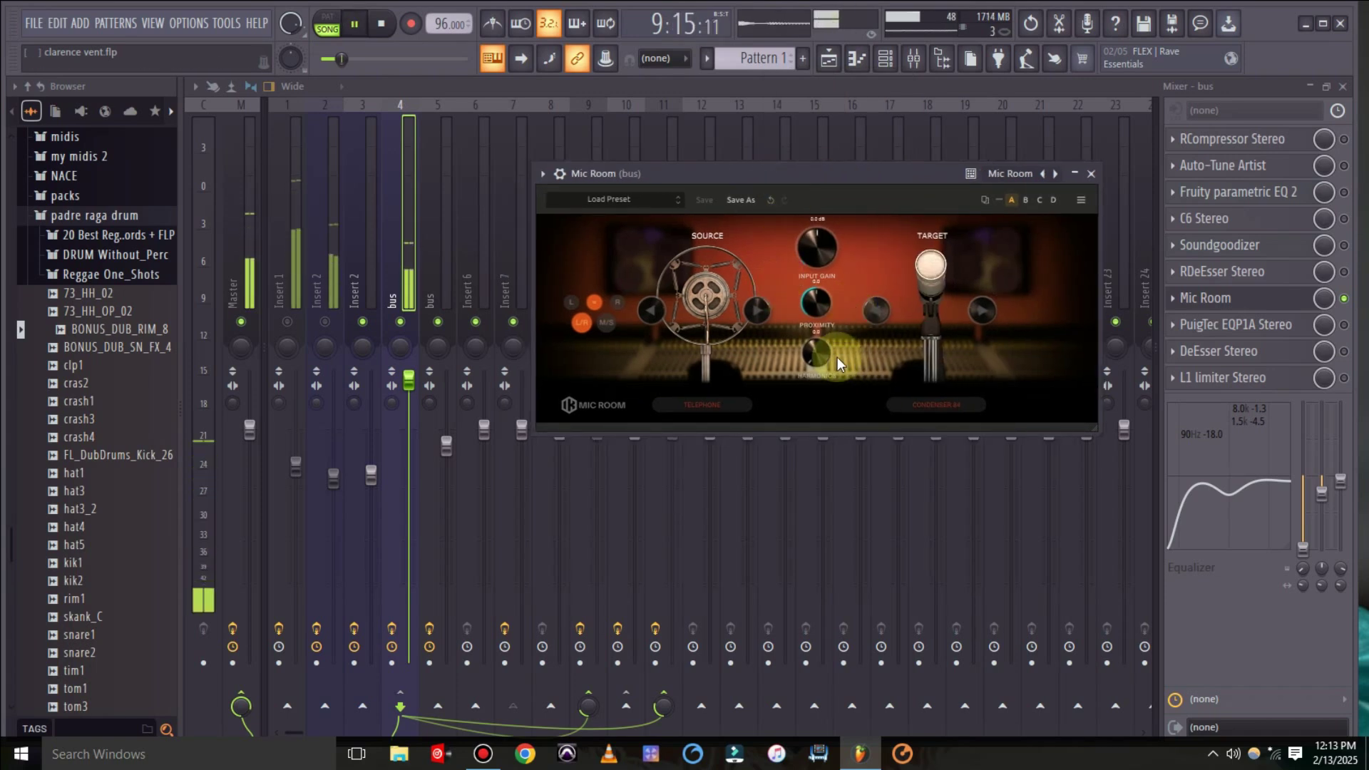
click(936, 409)
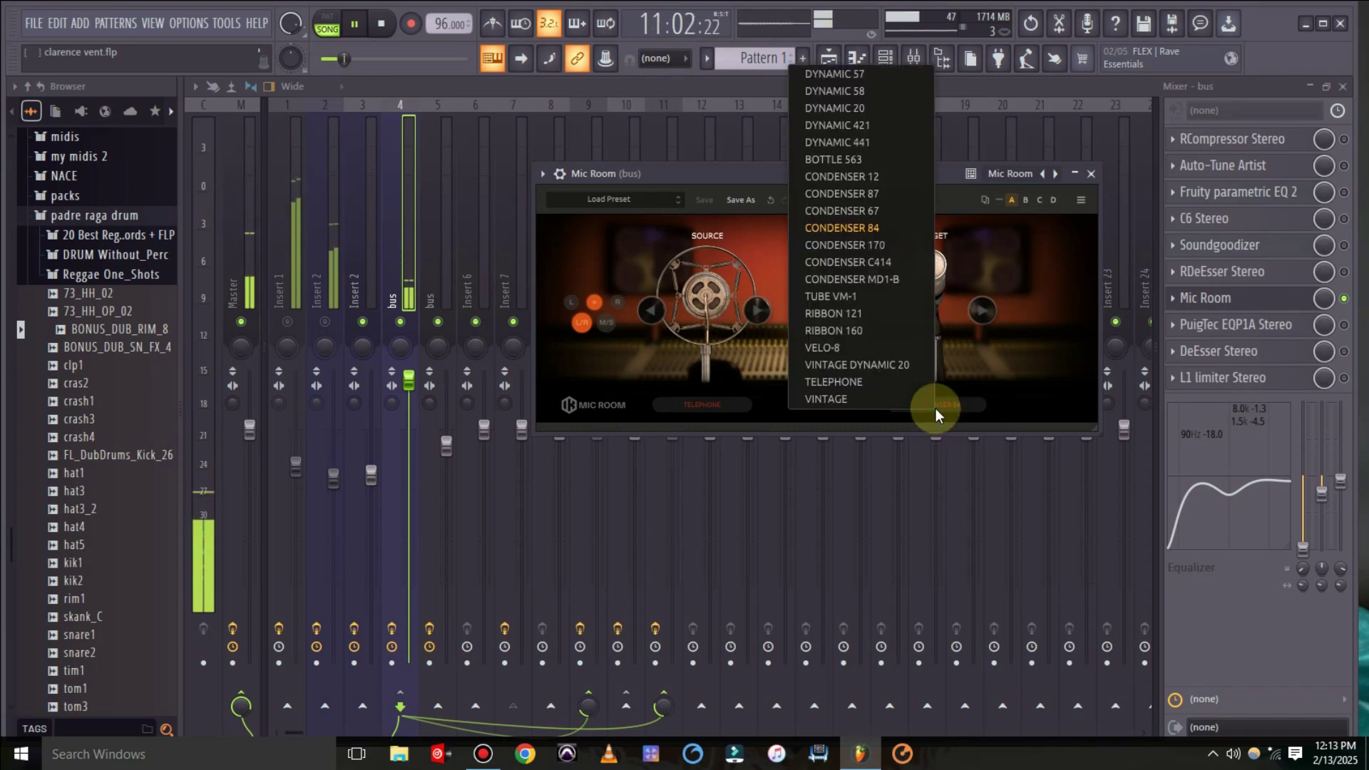
click(842, 75)
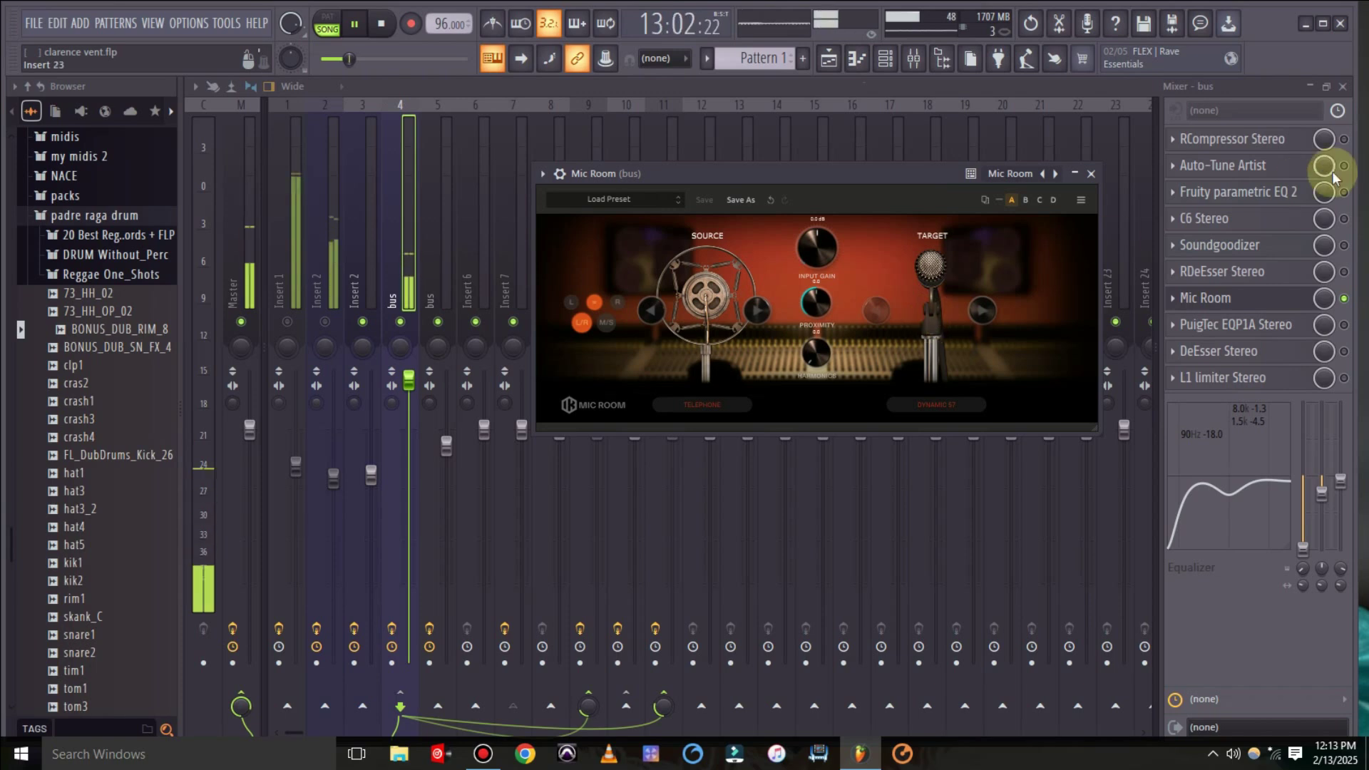
Enable RCompressor Stereo and RDeEsser Stereo, bring back Mic Room, stop playback, and browse source mics.
click(1344, 141)
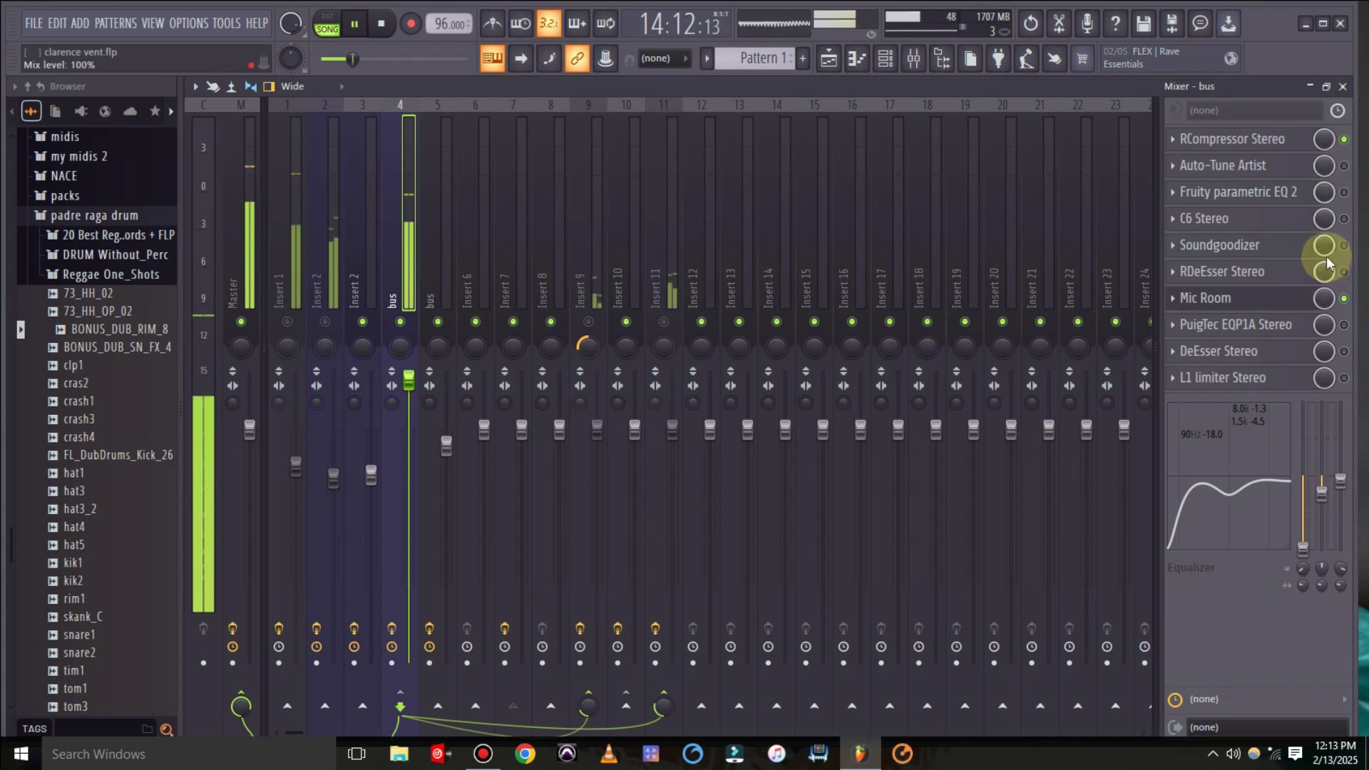
click(1344, 272)
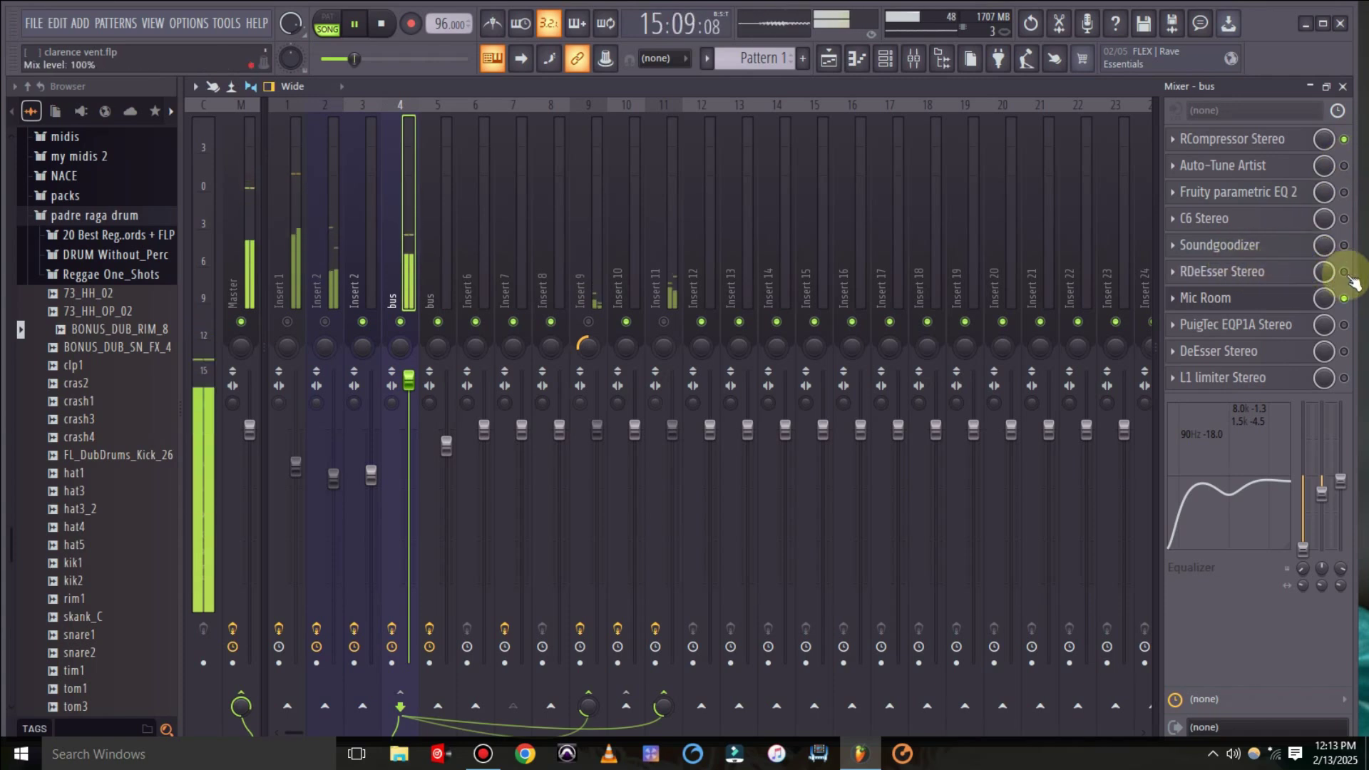
click(1255, 303)
key(space)
click(753, 315)
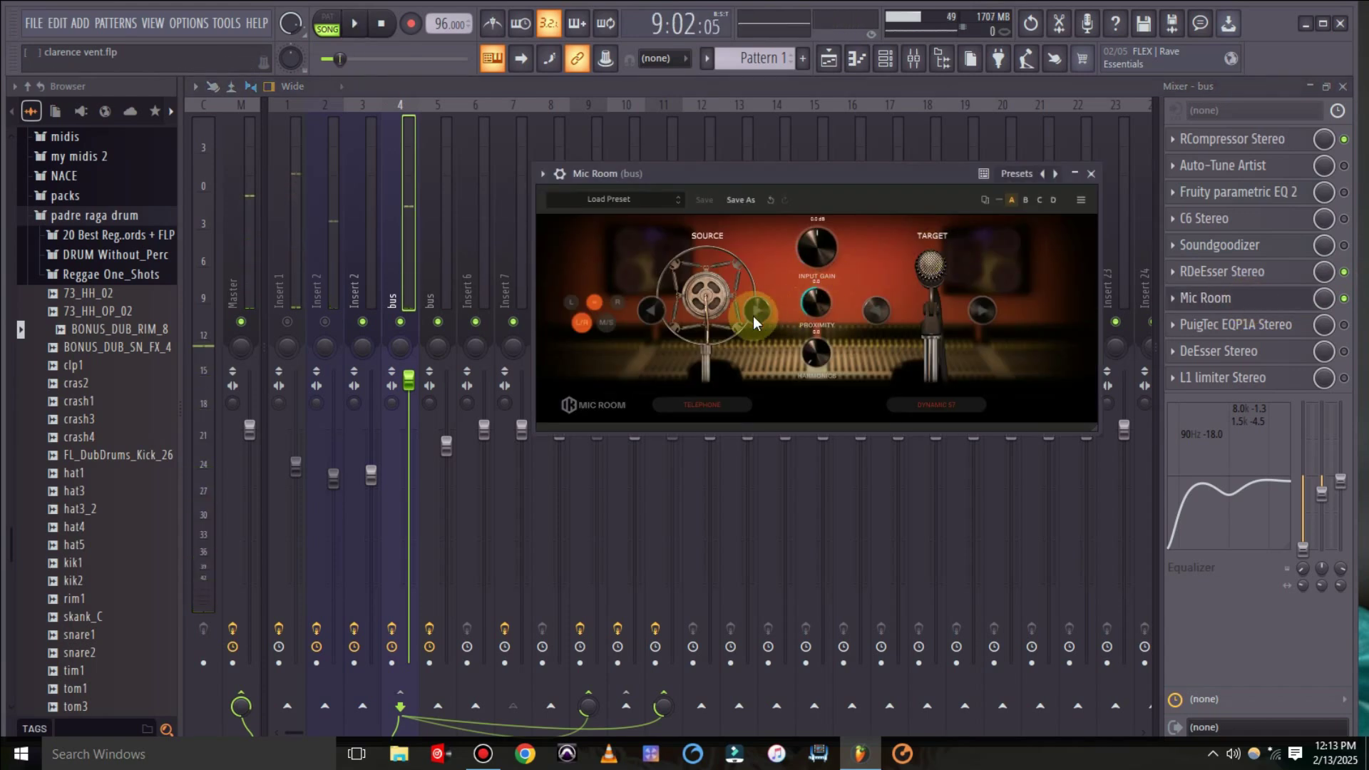
click(699, 404)
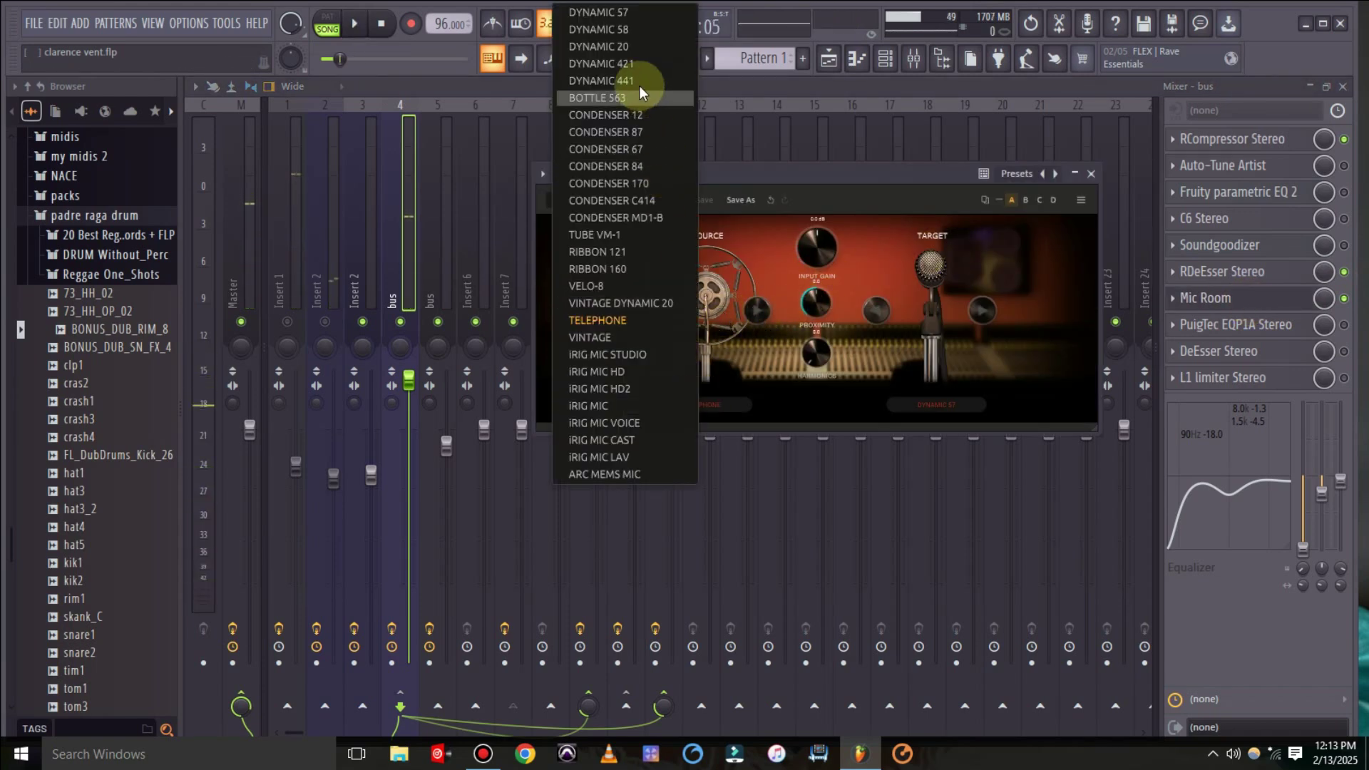
Set the source mic to DYNAMIC 57, try VINTAGE as target, and start playback.
click(623, 14)
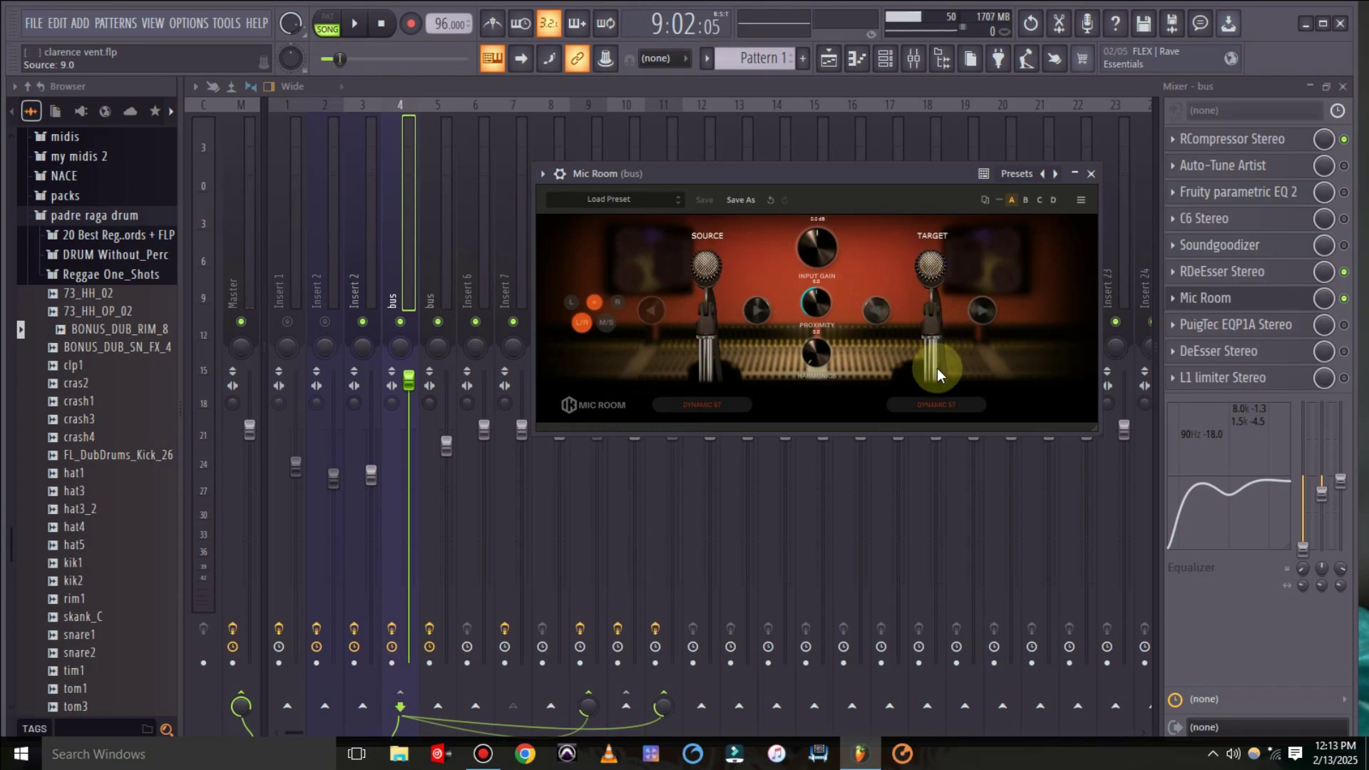
click(938, 402)
click(881, 393)
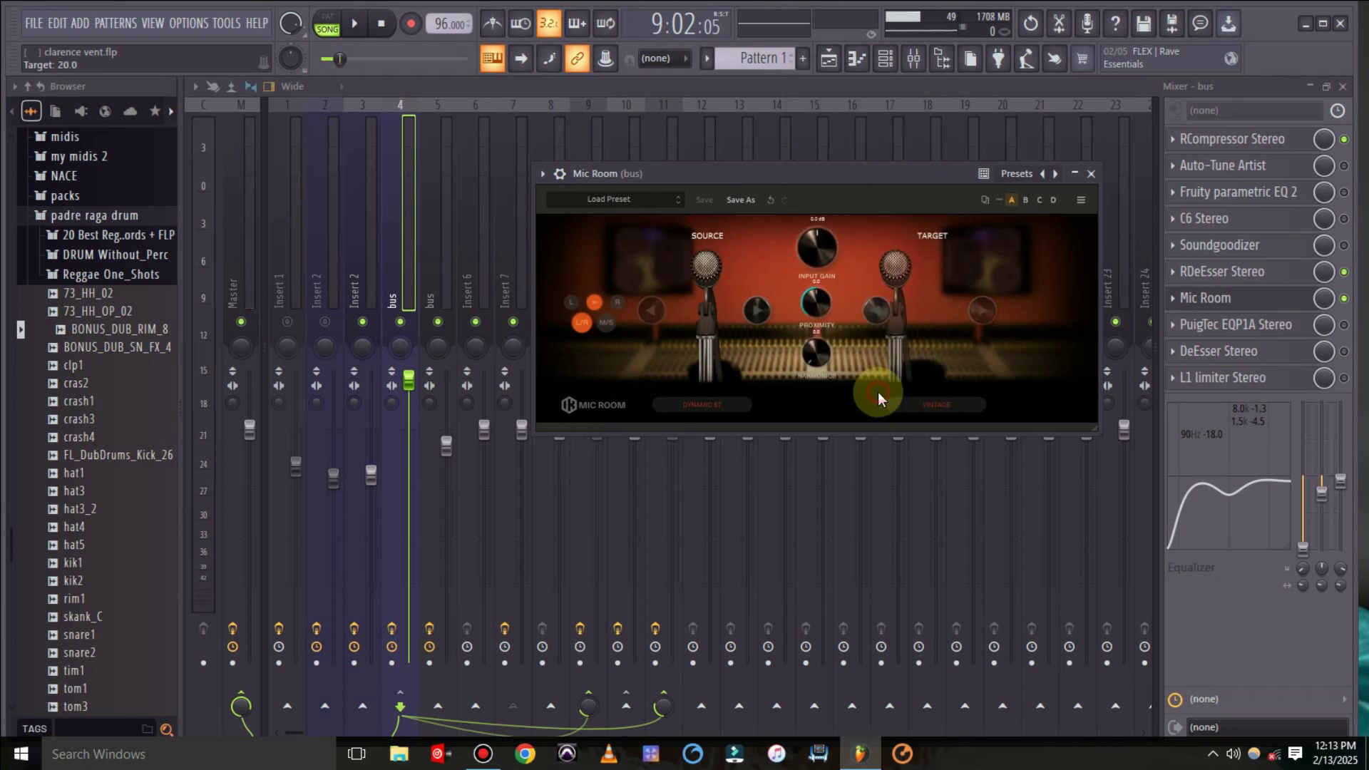
drag(830, 187, 840, 194)
key(space)
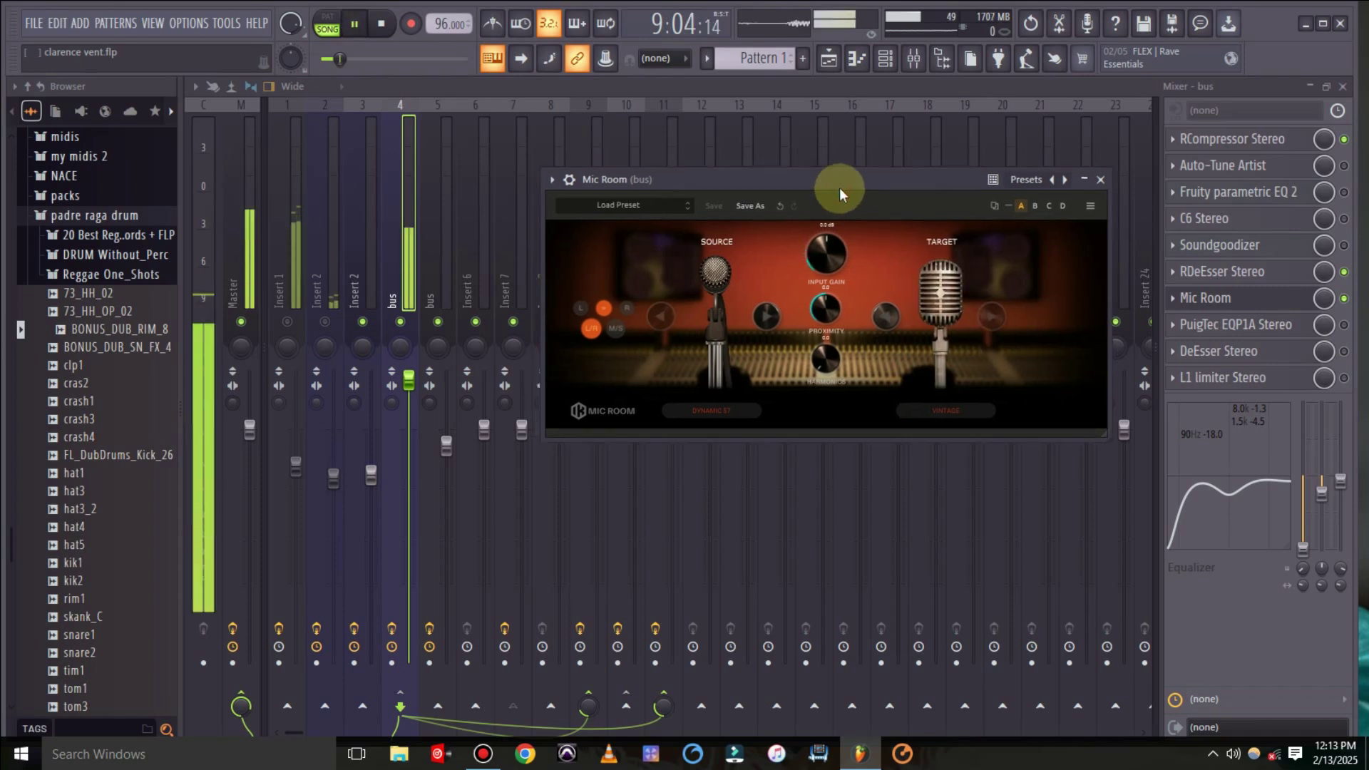
Try TUBE VM-1, RIBBON 160 and CONDENSER 12 as target mic, settling on DYNAMIC 421.
click(942, 408)
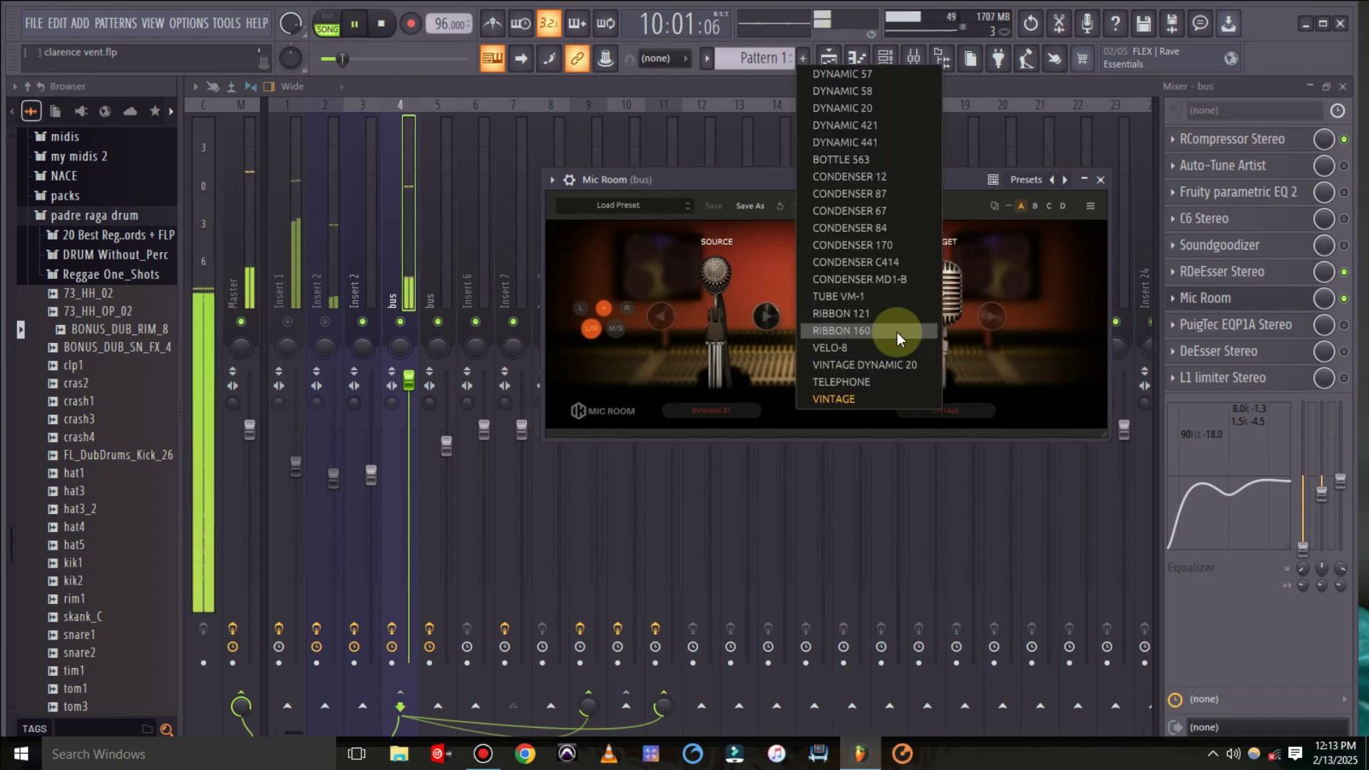
click(880, 294)
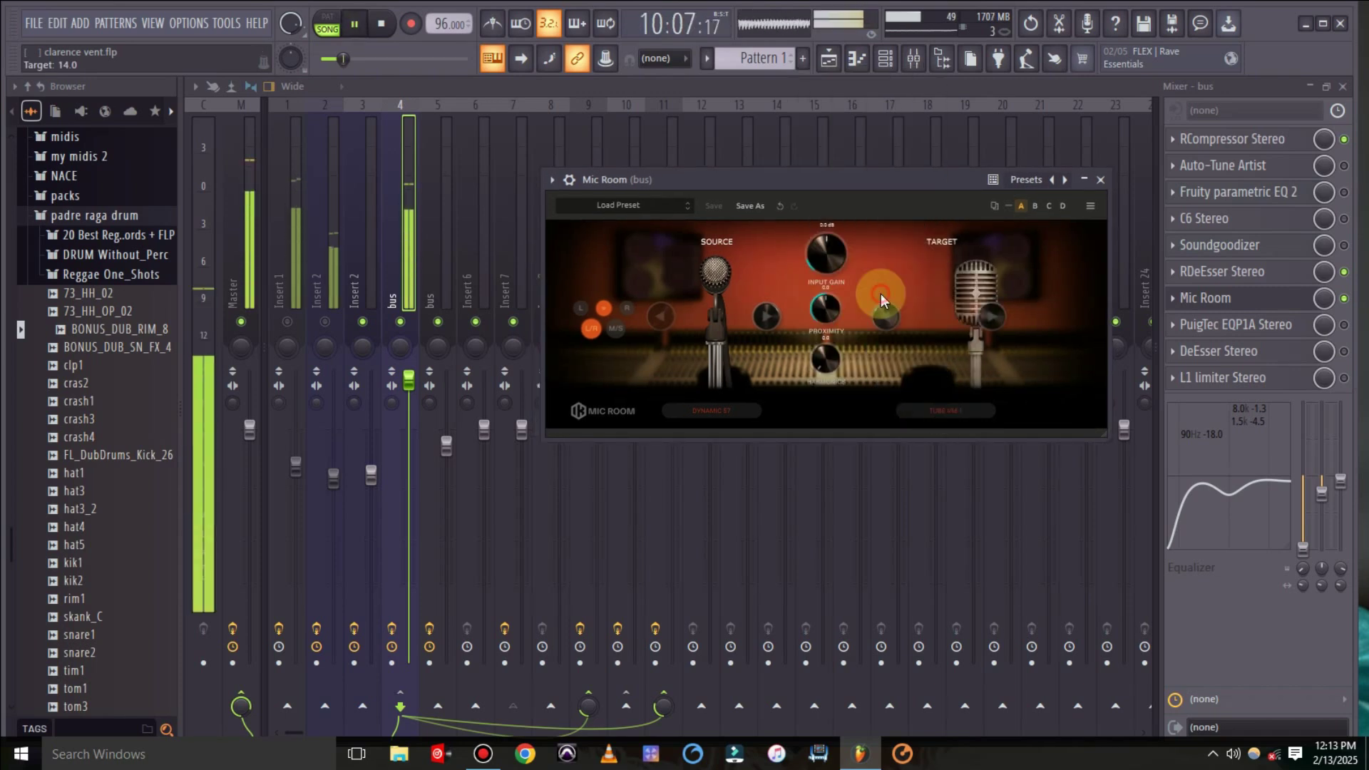
click(957, 406)
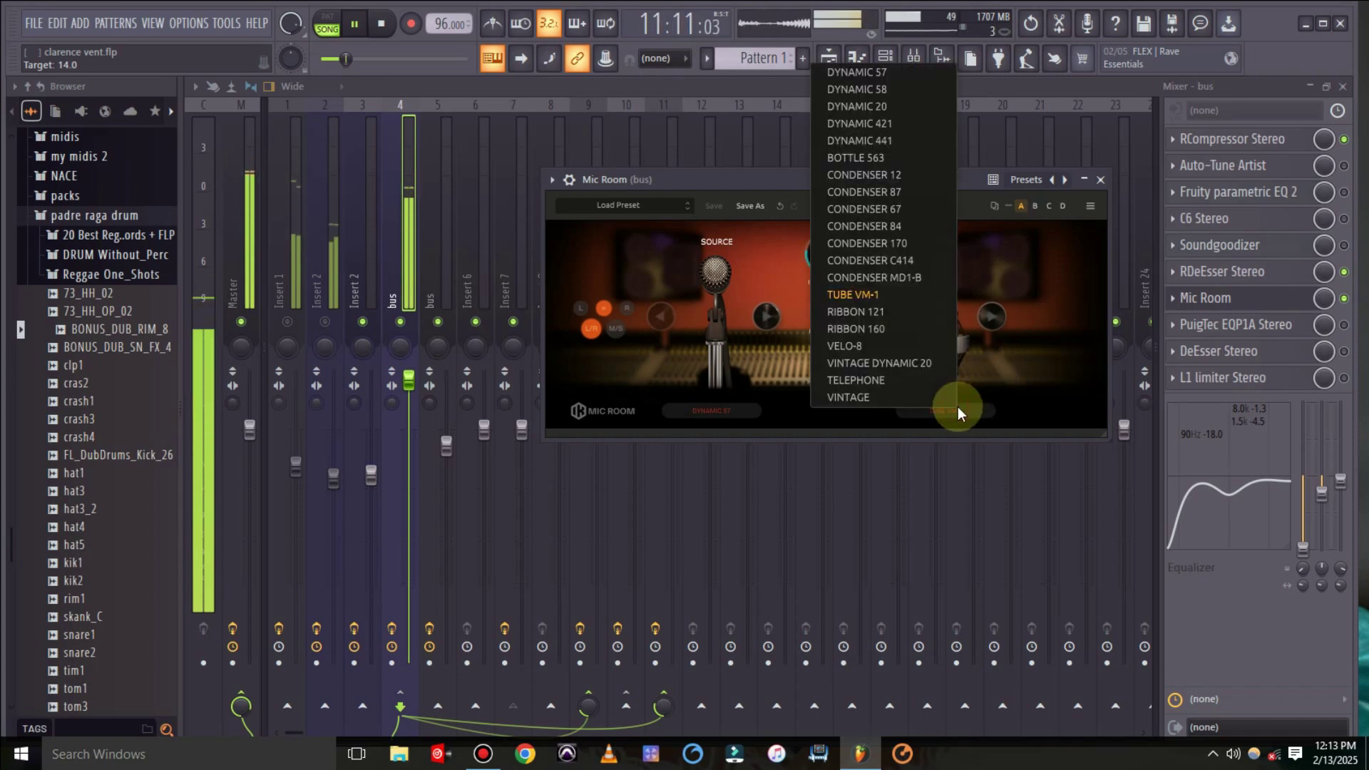
click(891, 326)
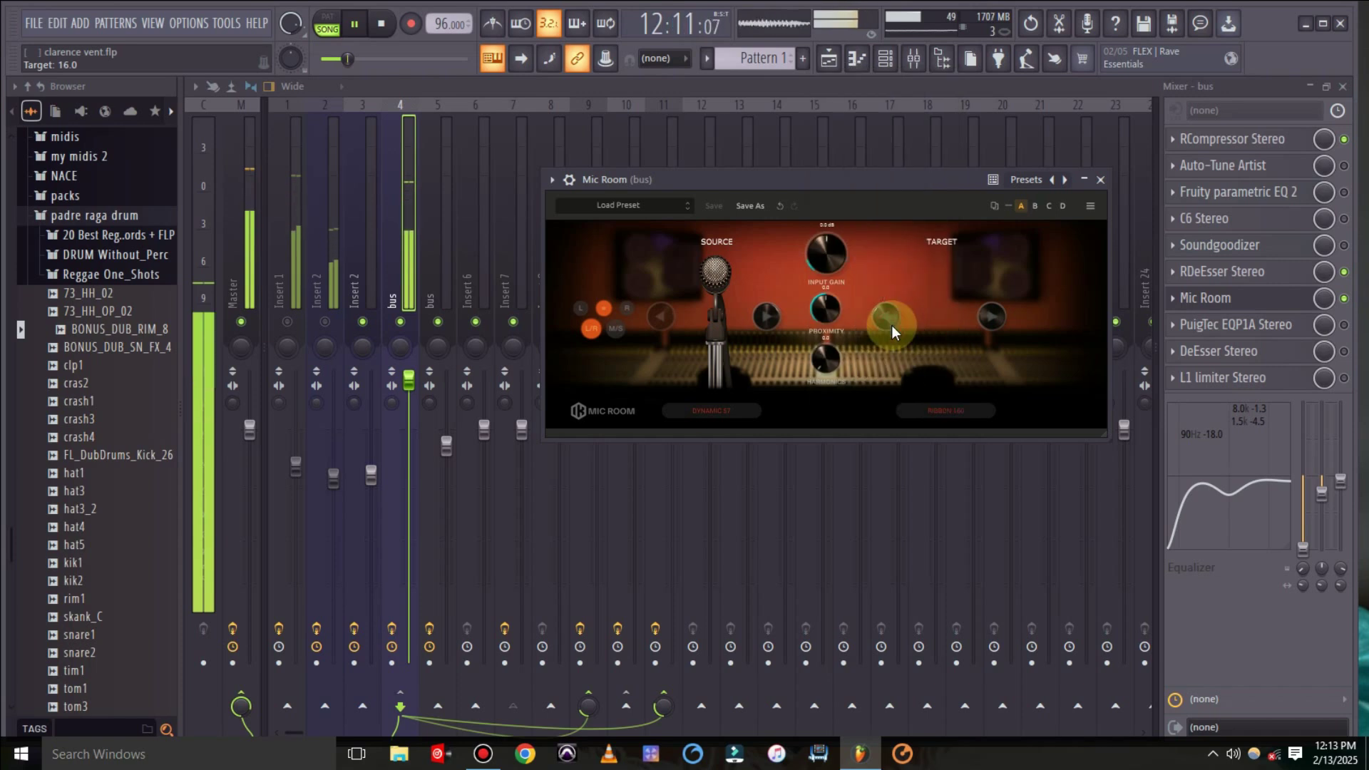
click(942, 407)
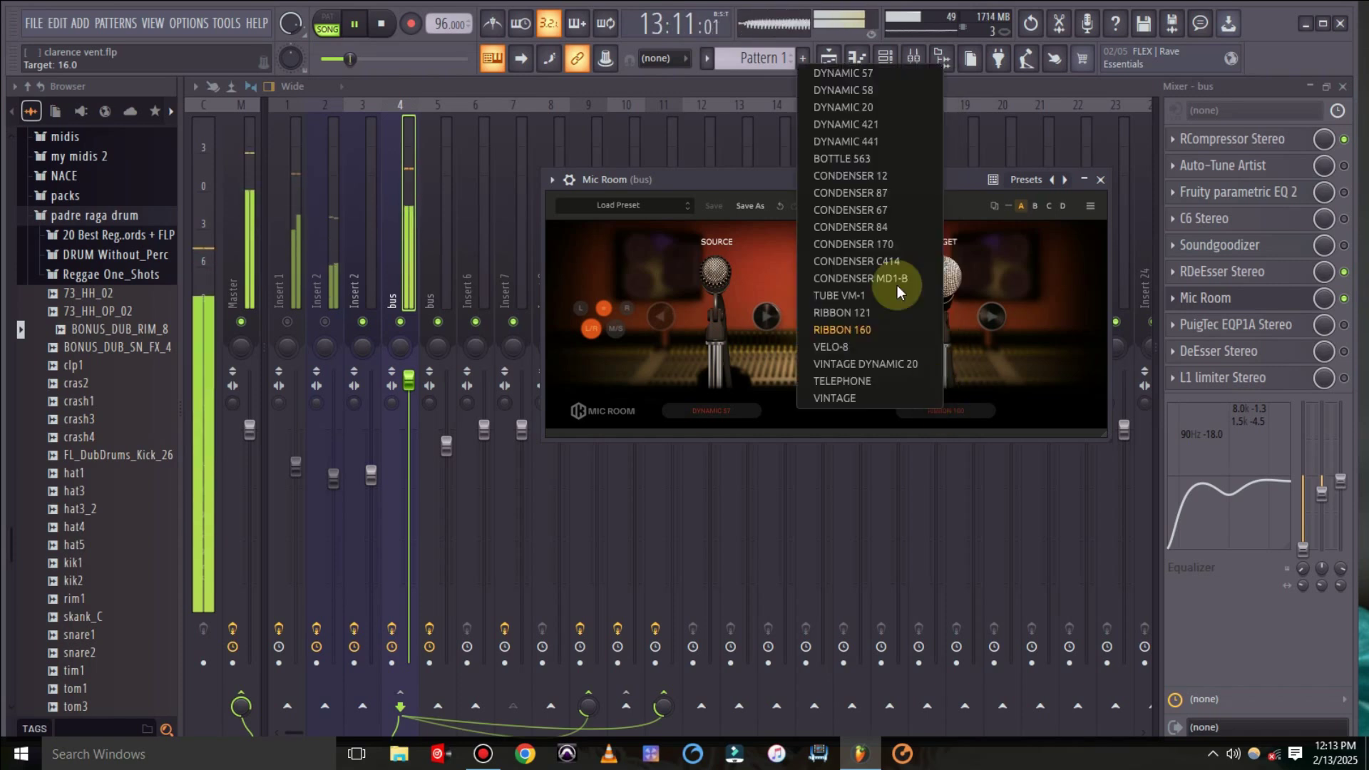
click(877, 178)
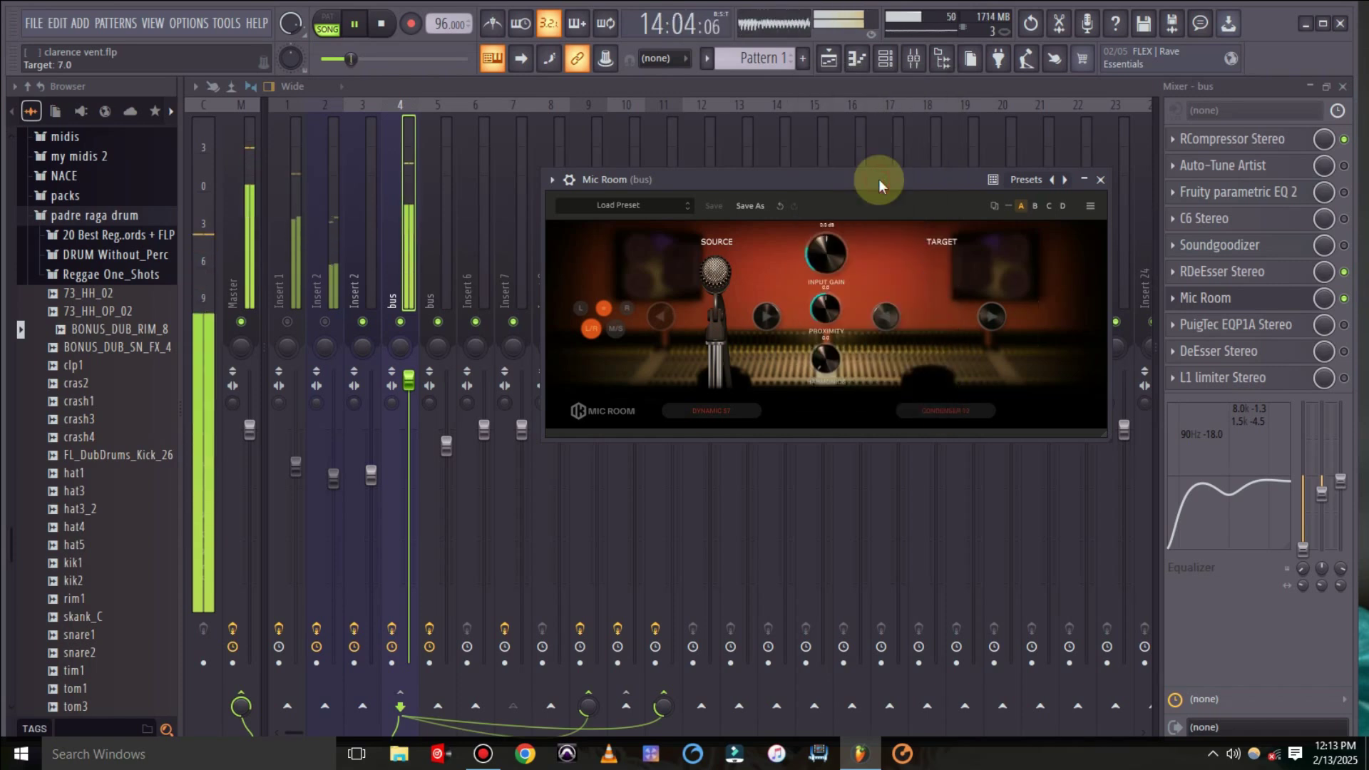
click(962, 413)
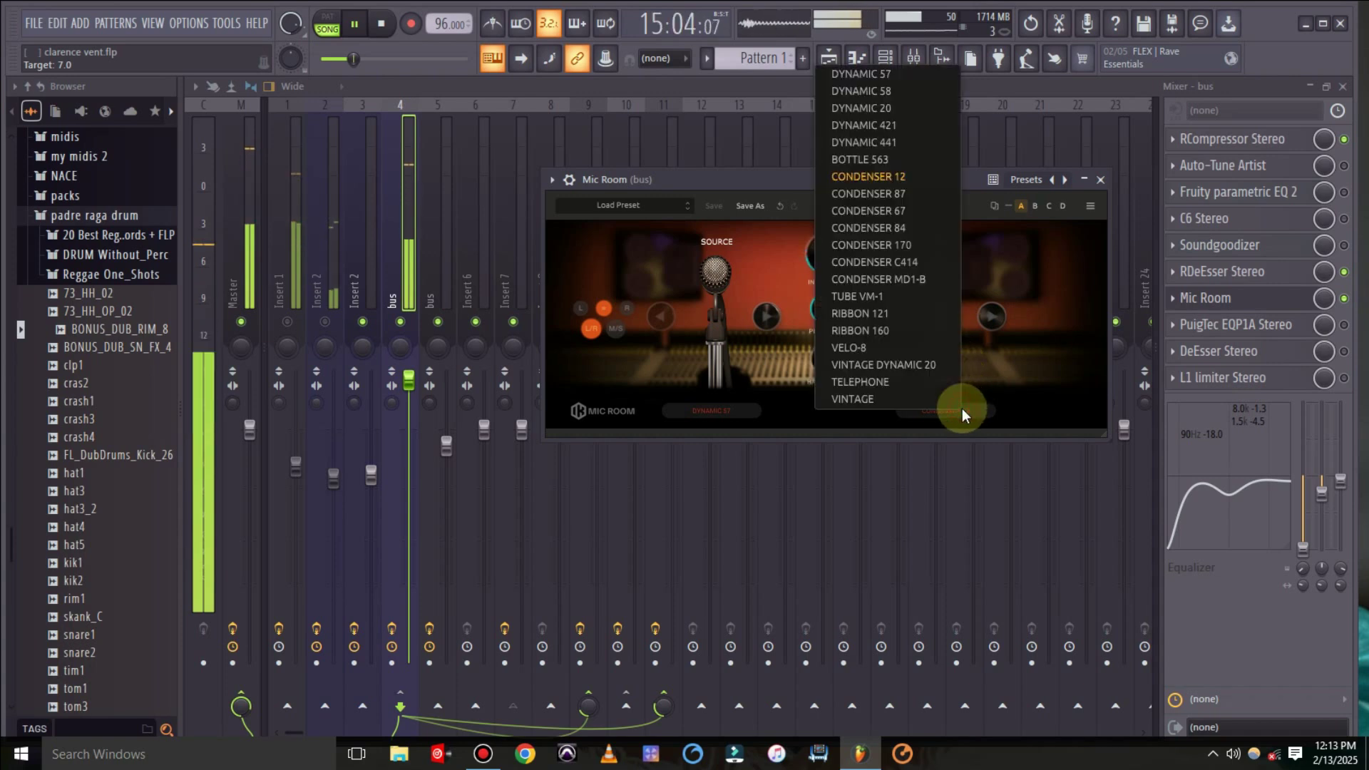
click(872, 126)
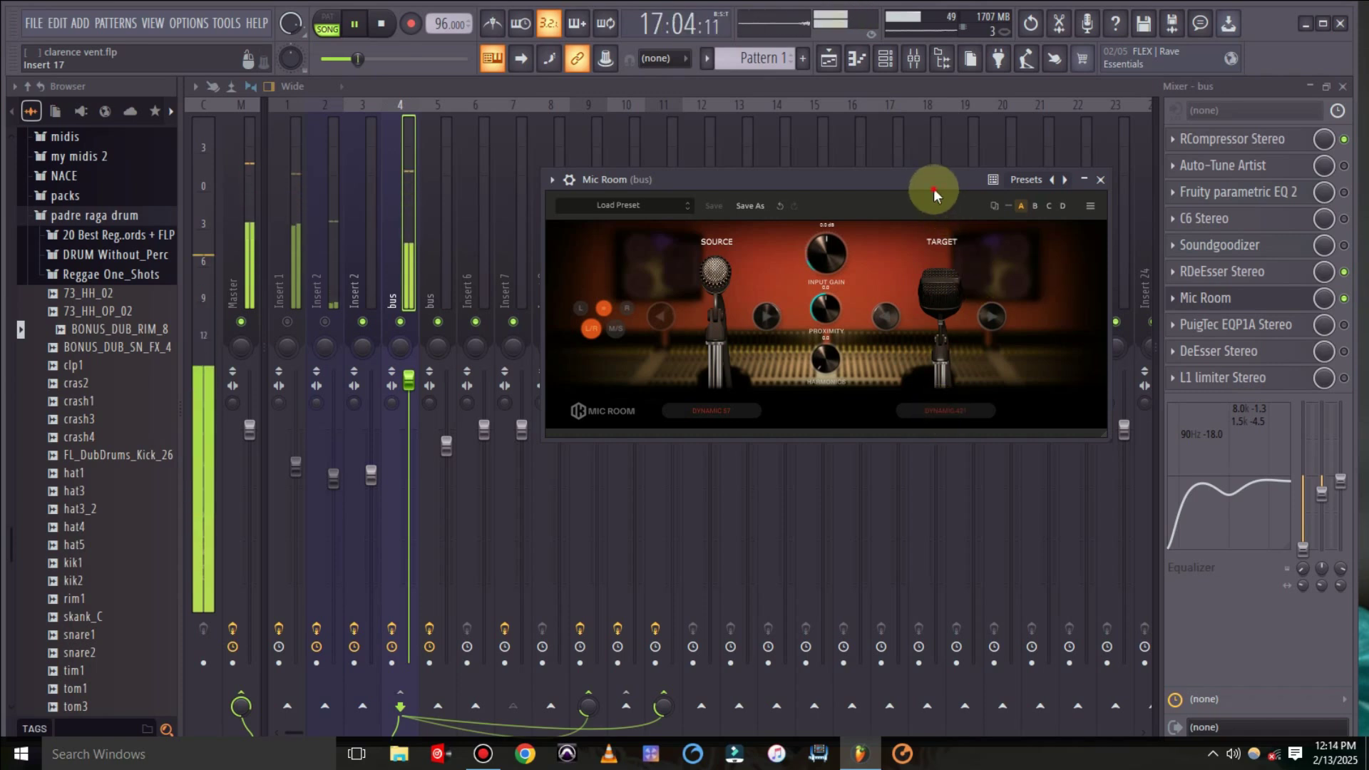
Nudge the Mic Room window and stop the song playback.
drag(934, 189, 951, 189)
key(space)
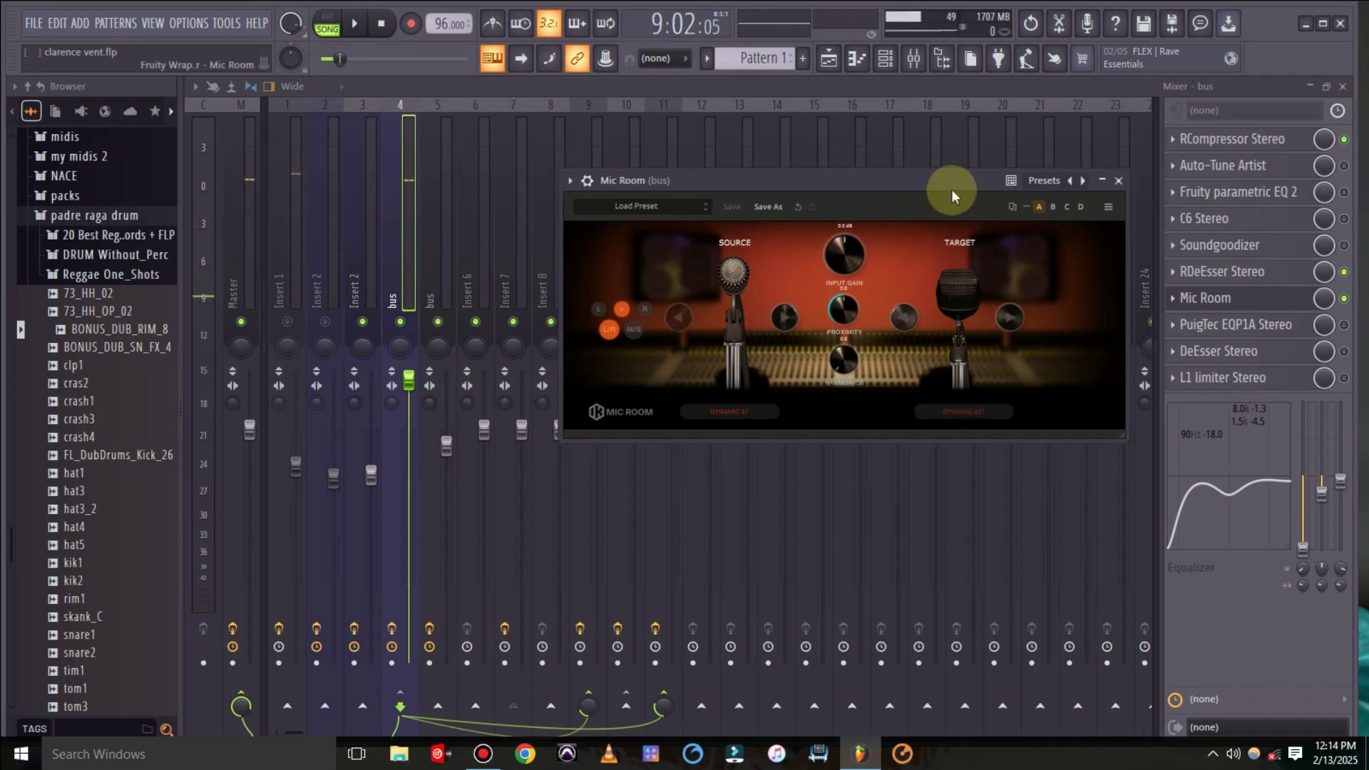